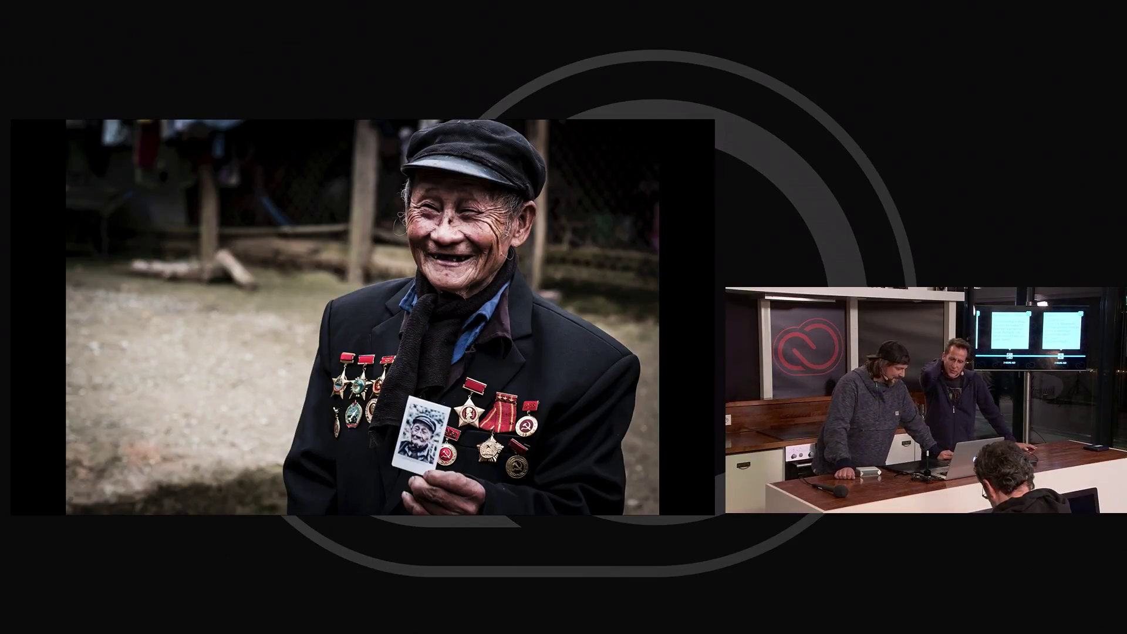
Leave full-screen preview and browse back through the Vietnam filmstrip to the water buffalo cart photo.
key(Escape)
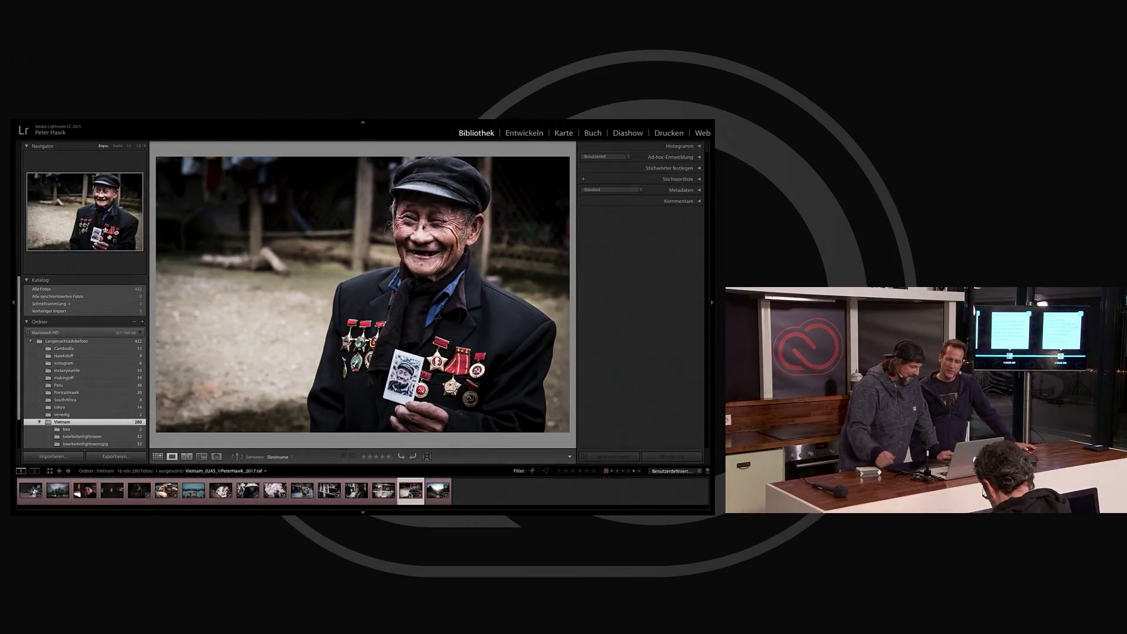
mouse_move(410, 491)
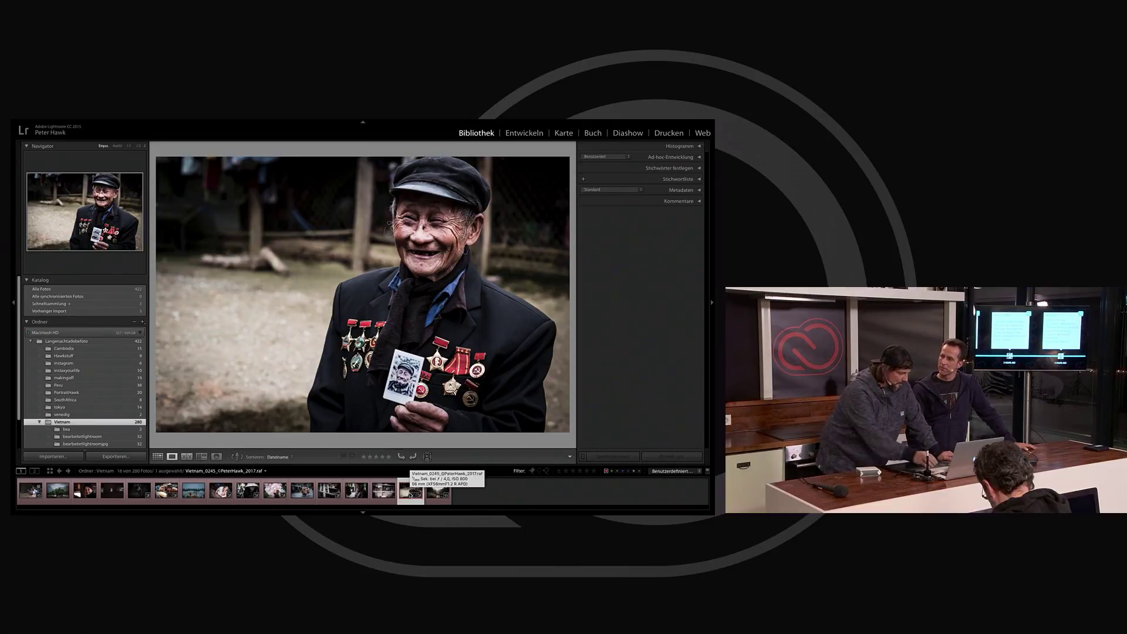
key(Left)
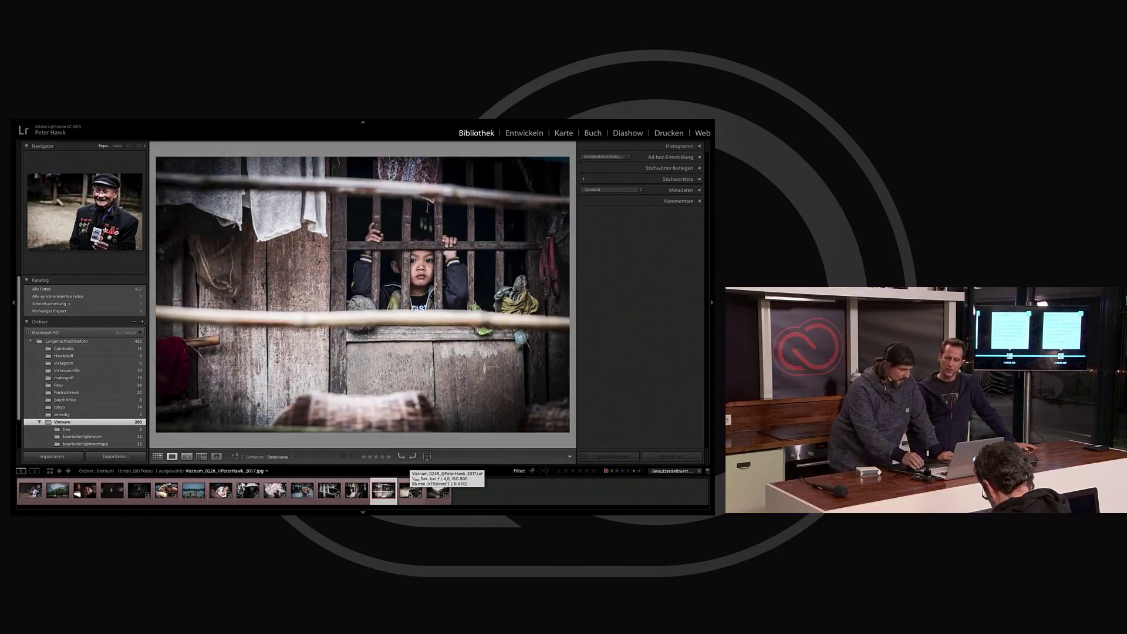
key(Left)
key(Left)
key(Left)
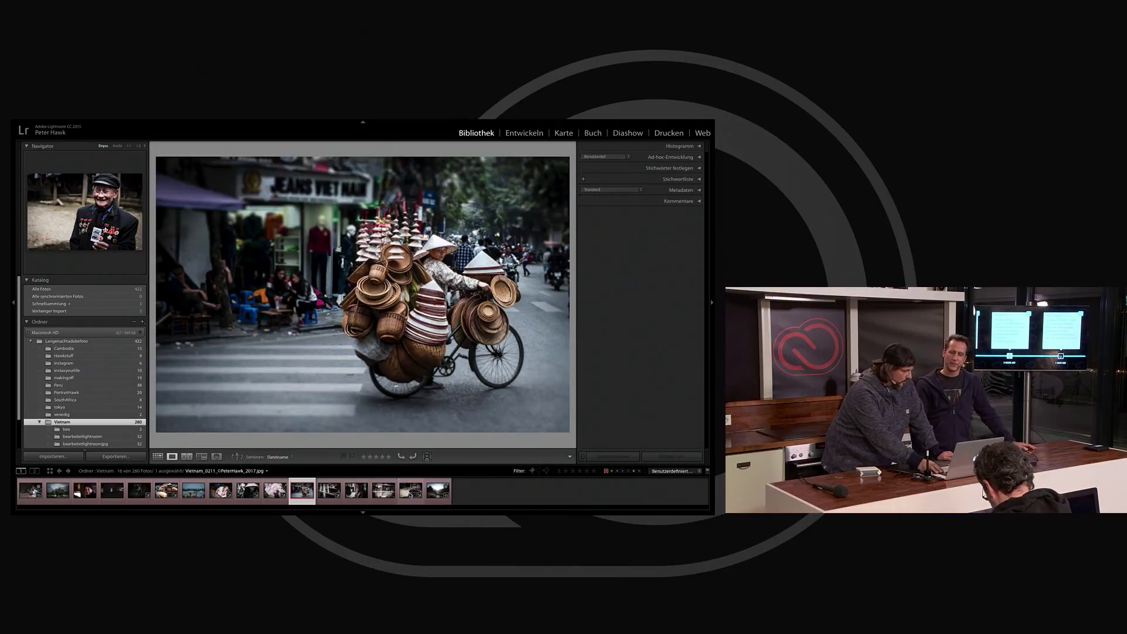
key(Left)
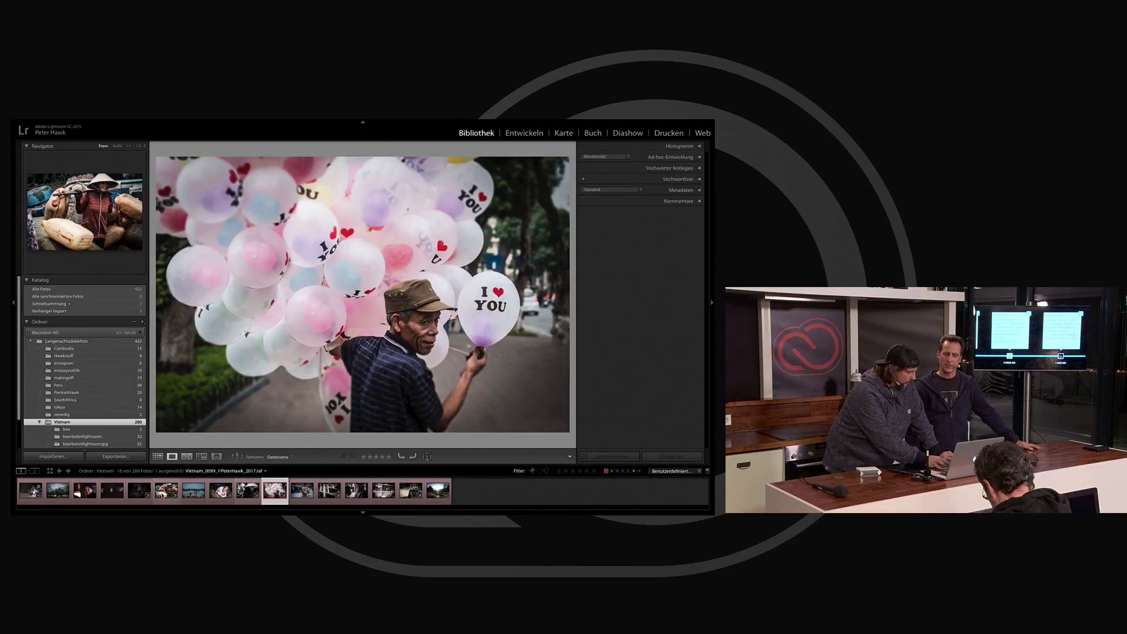
click(54, 498)
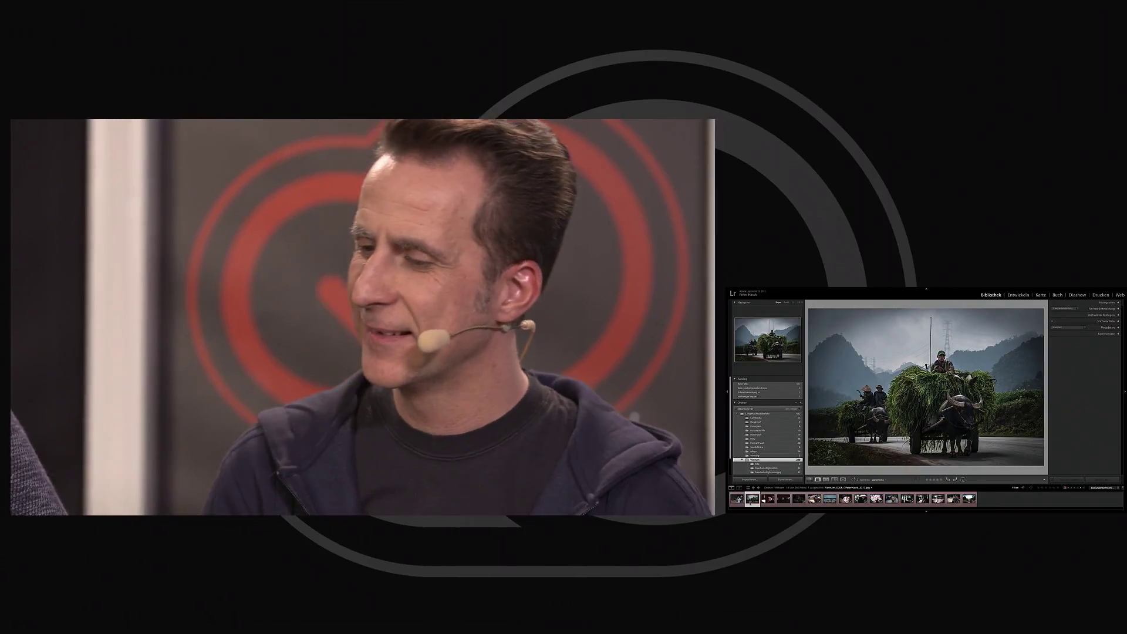
Give the first filmstrip photo, the welder, a one-star rating.
key(Left)
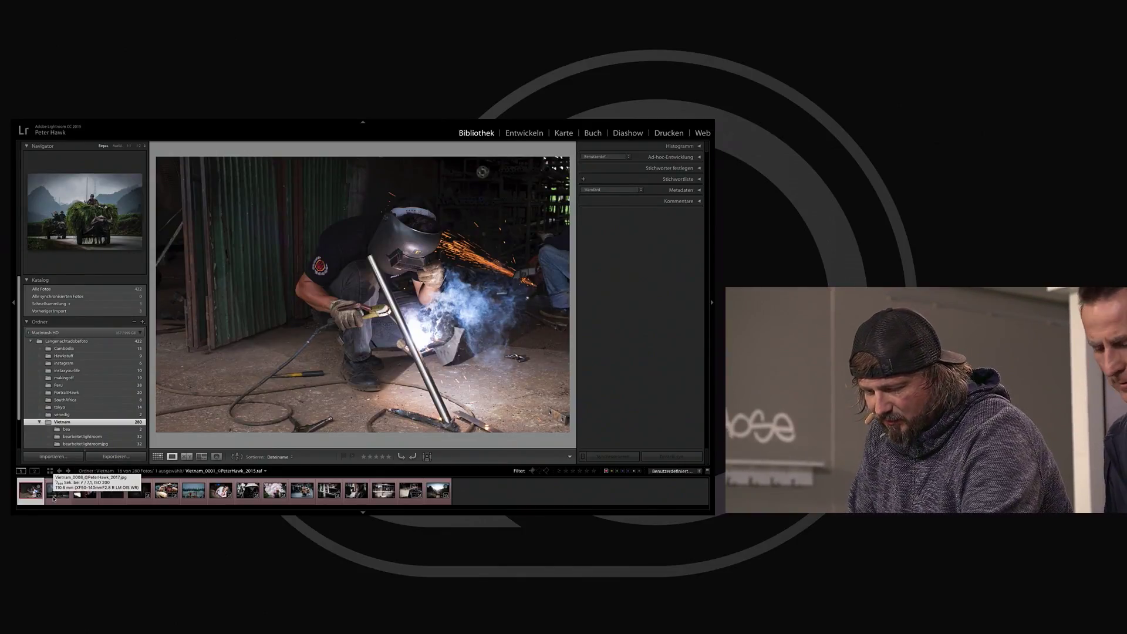
key(1)
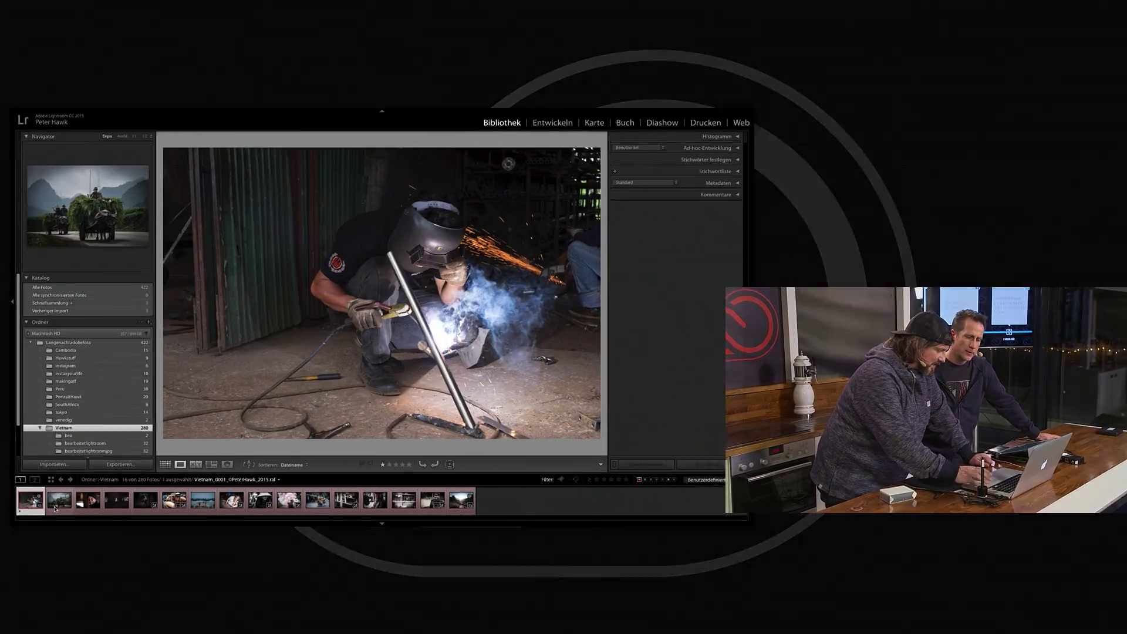
click(54, 499)
key(Left)
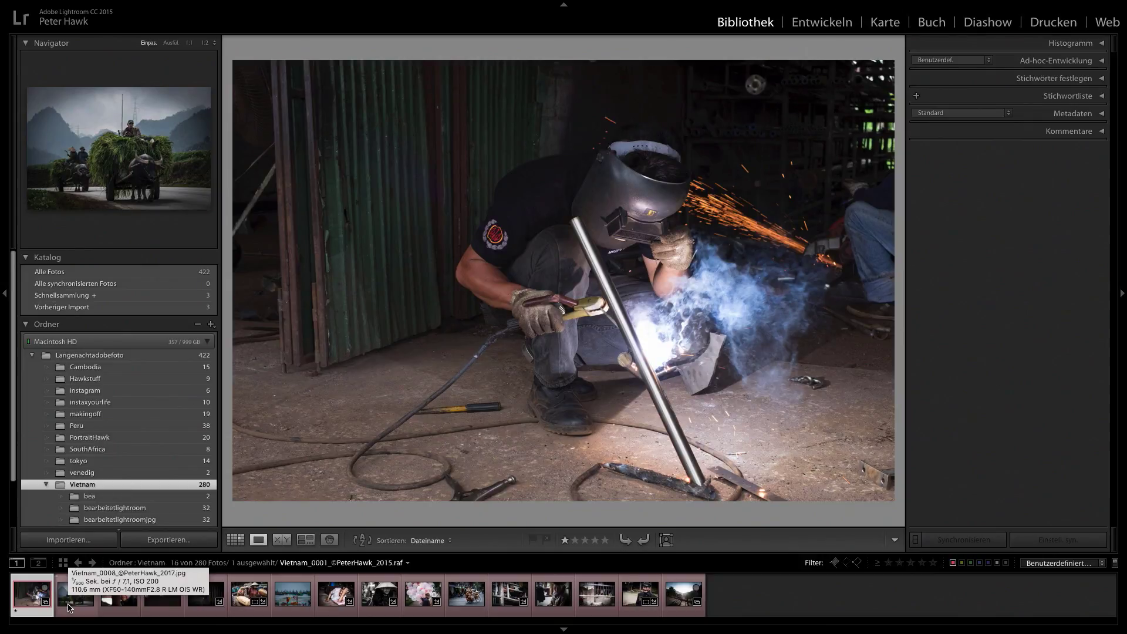
key(1)
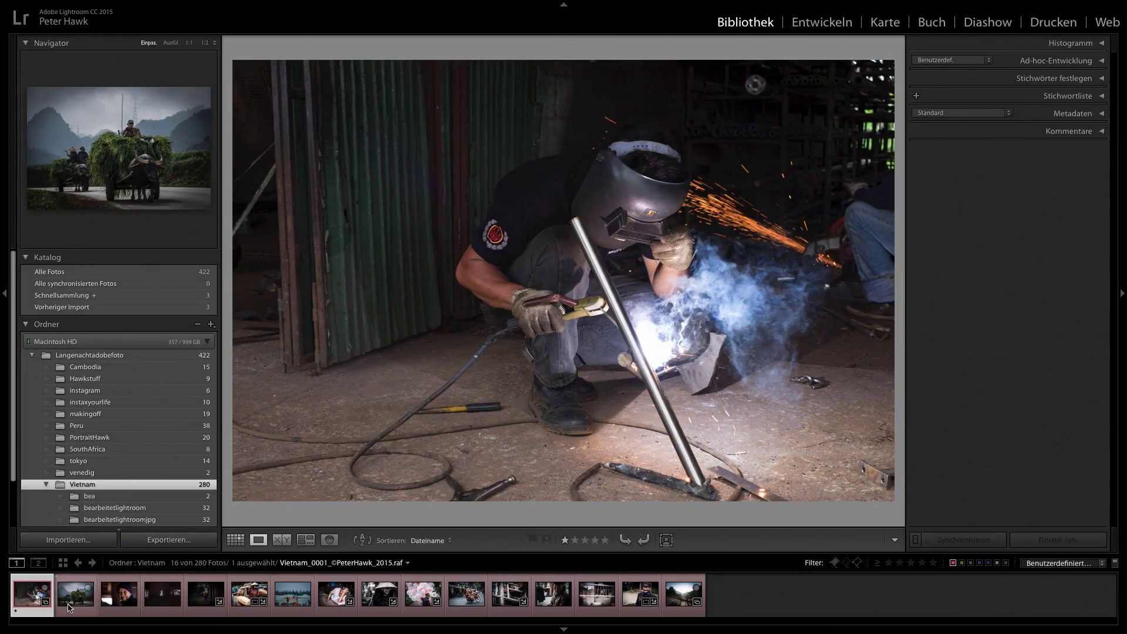
Rate the following photos with auto-advance, then view the current photo full-screen.
key(shift+1)
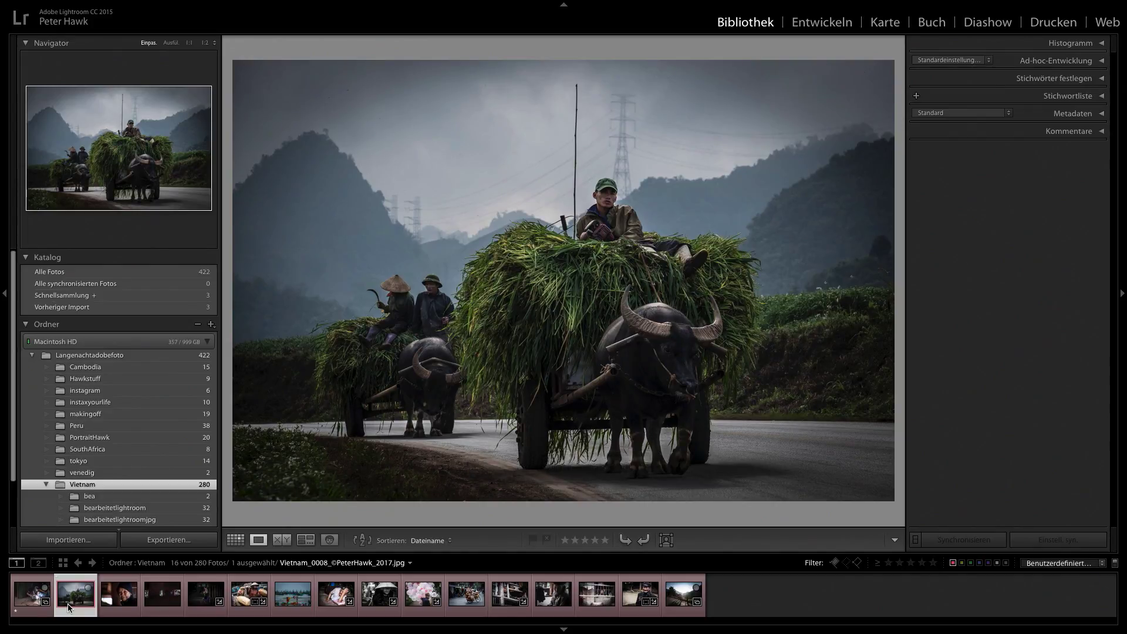
key(shift+3)
key(shift+2)
key(shift+4)
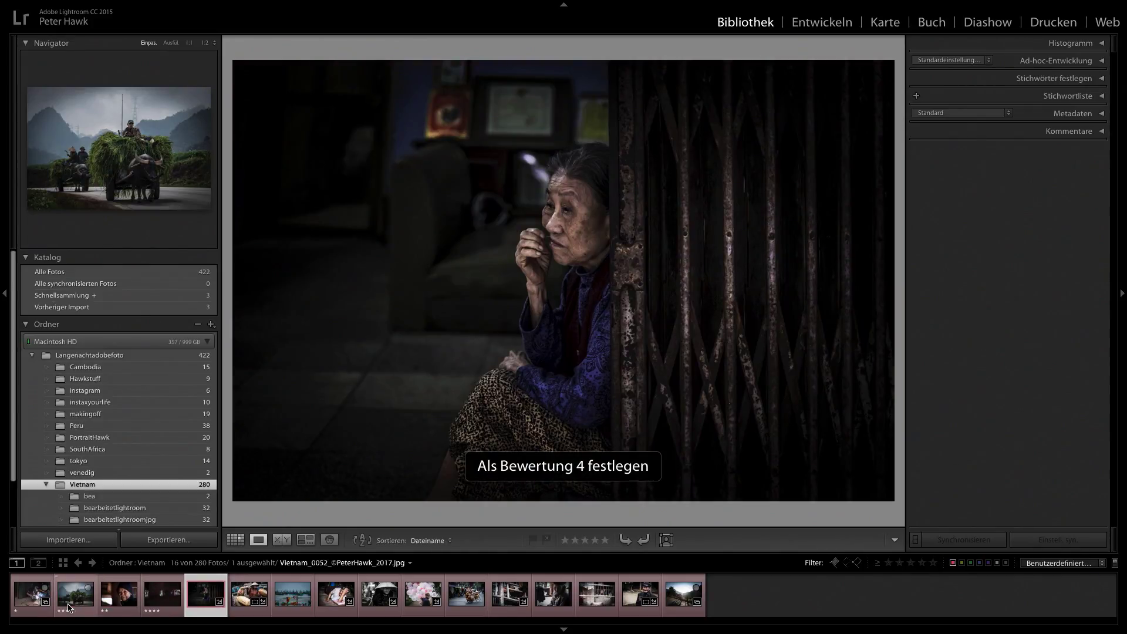
key(shift+5)
key(f)
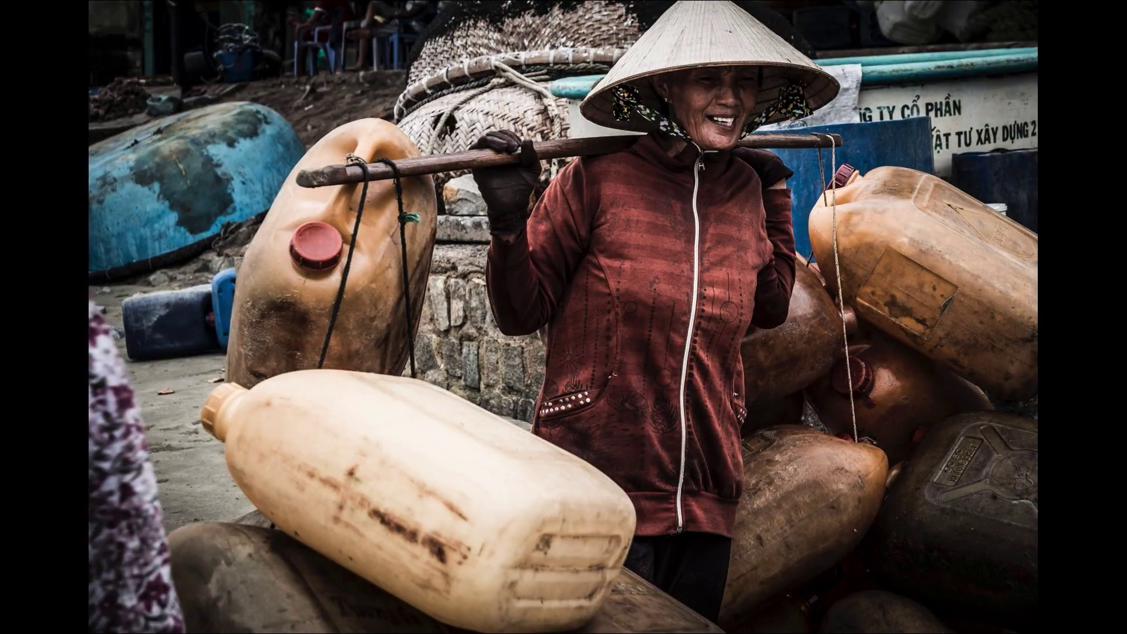
In full-screen, rate the next photos 5, 4, 5, 4 and 3 stars, then reject two photos.
key(shift+5)
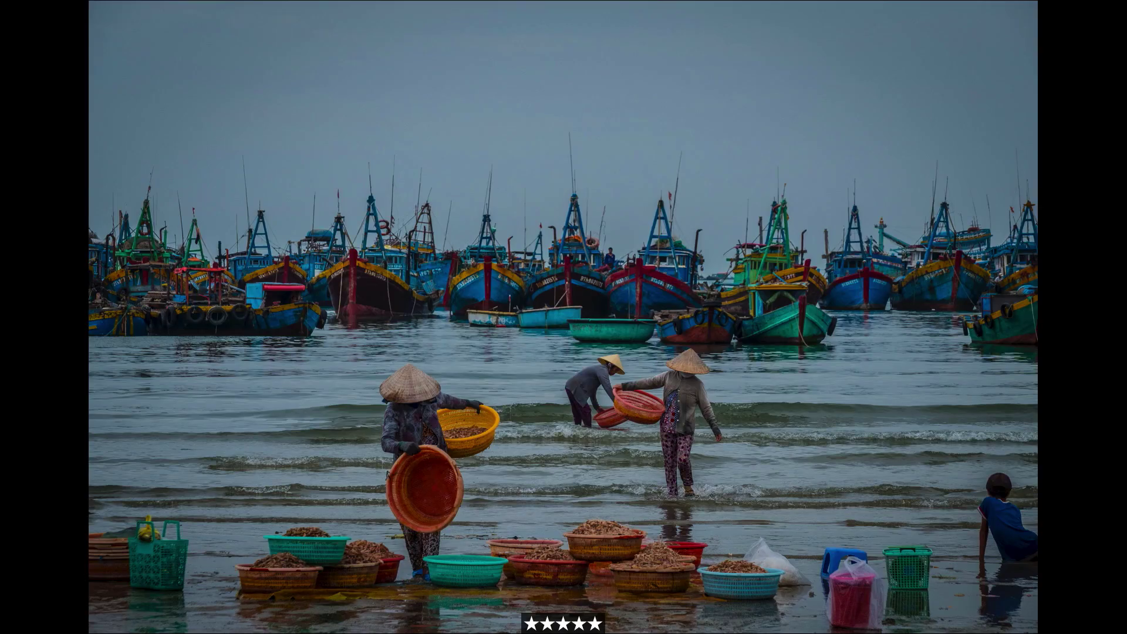
key(shift+4)
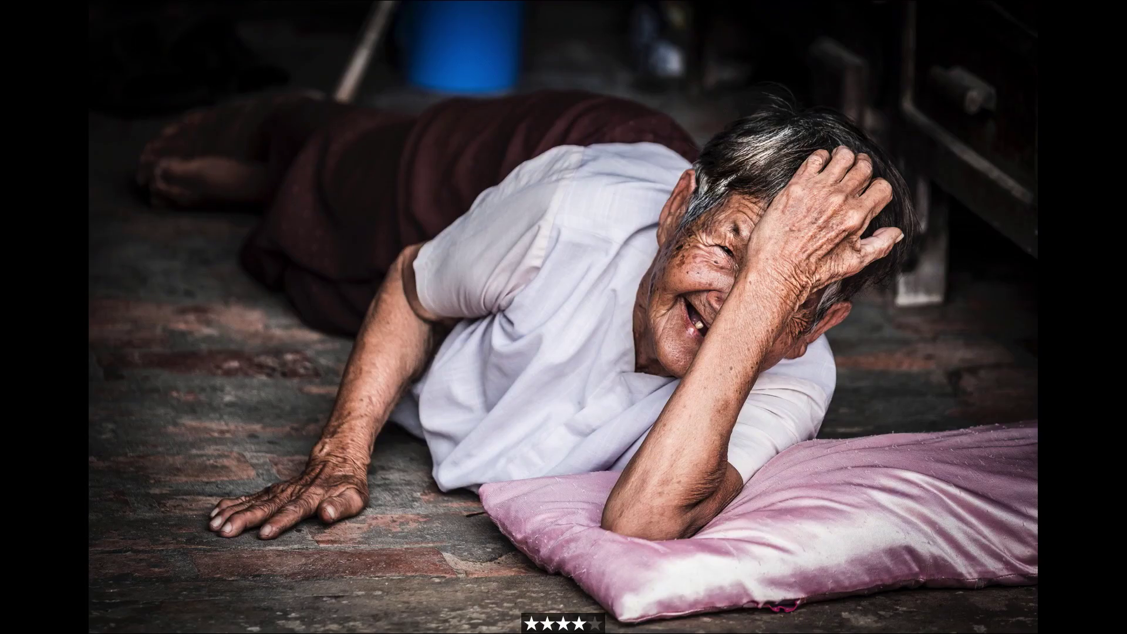
key(shift+5)
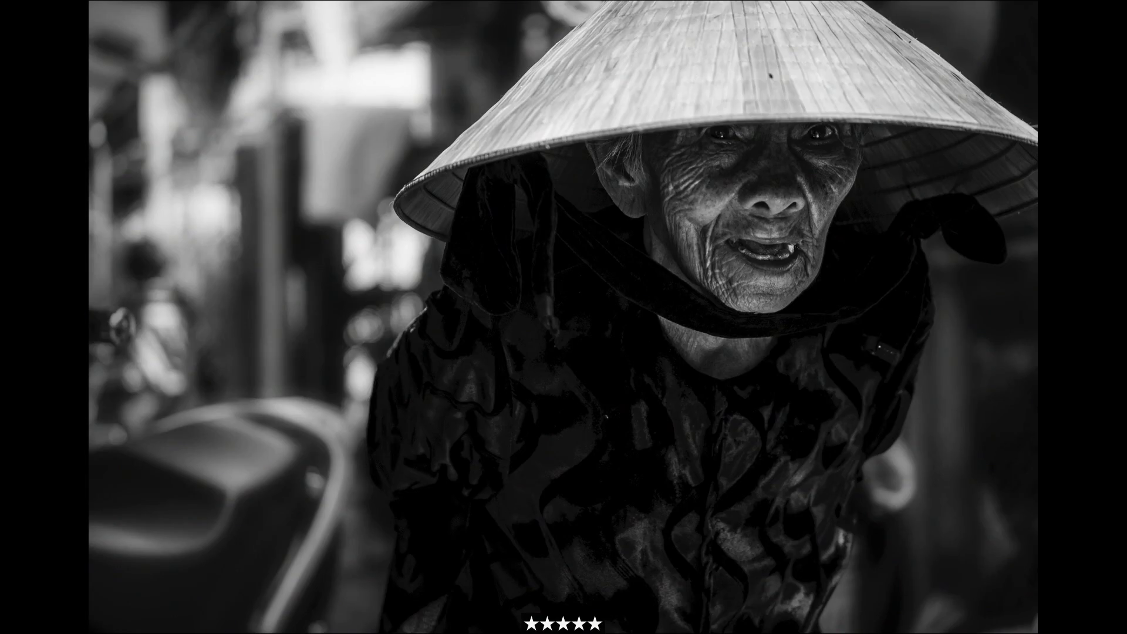
key(shift+4)
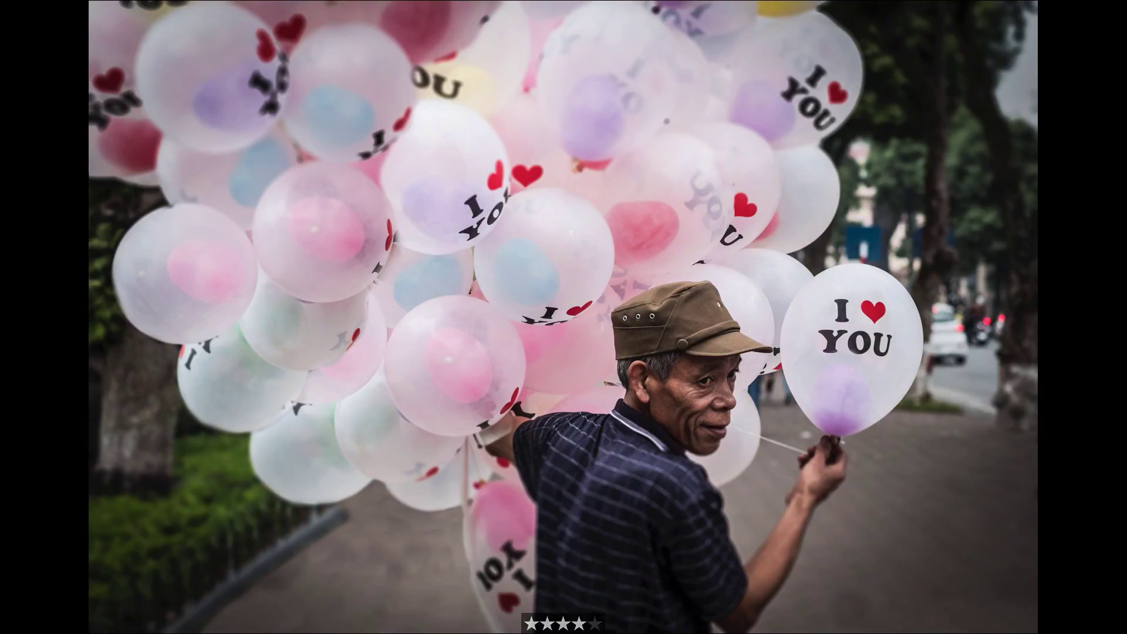
key(shift+3)
key(shift+x)
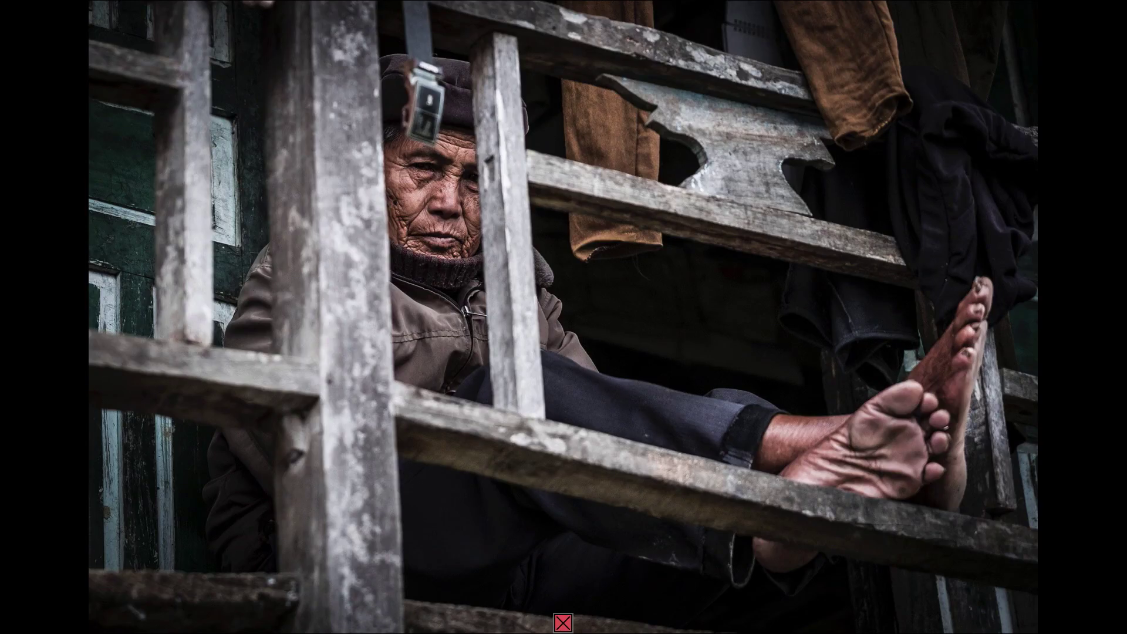
key(shift+x)
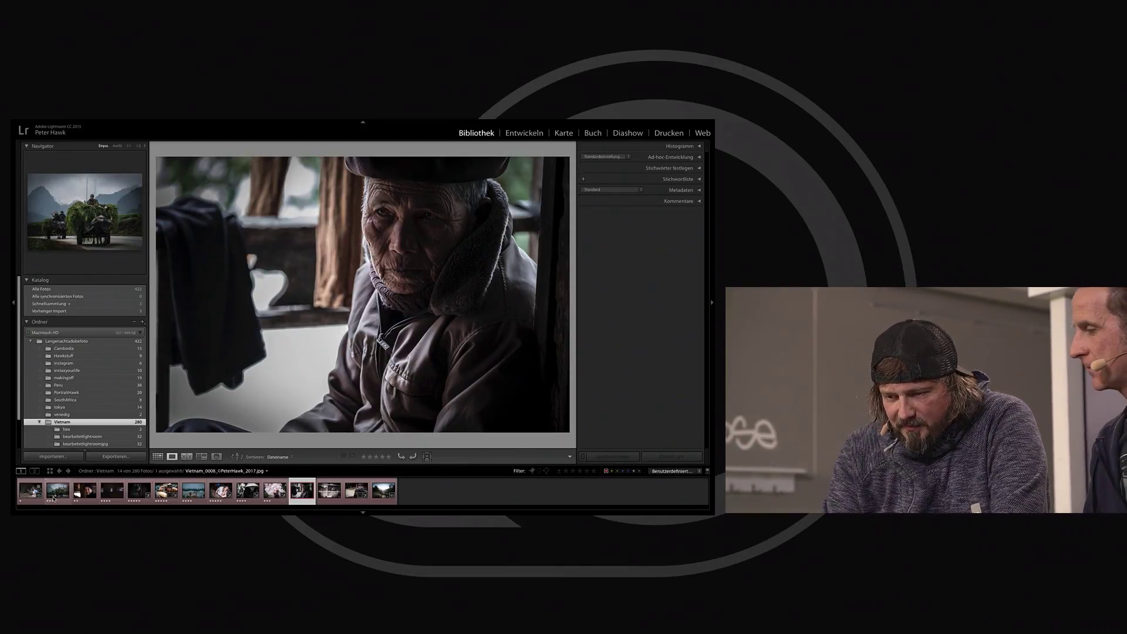
Open the SouthAfrica folder and preview the ostrich photos full-screen, ending on the sunny-sky one.
click(53, 400)
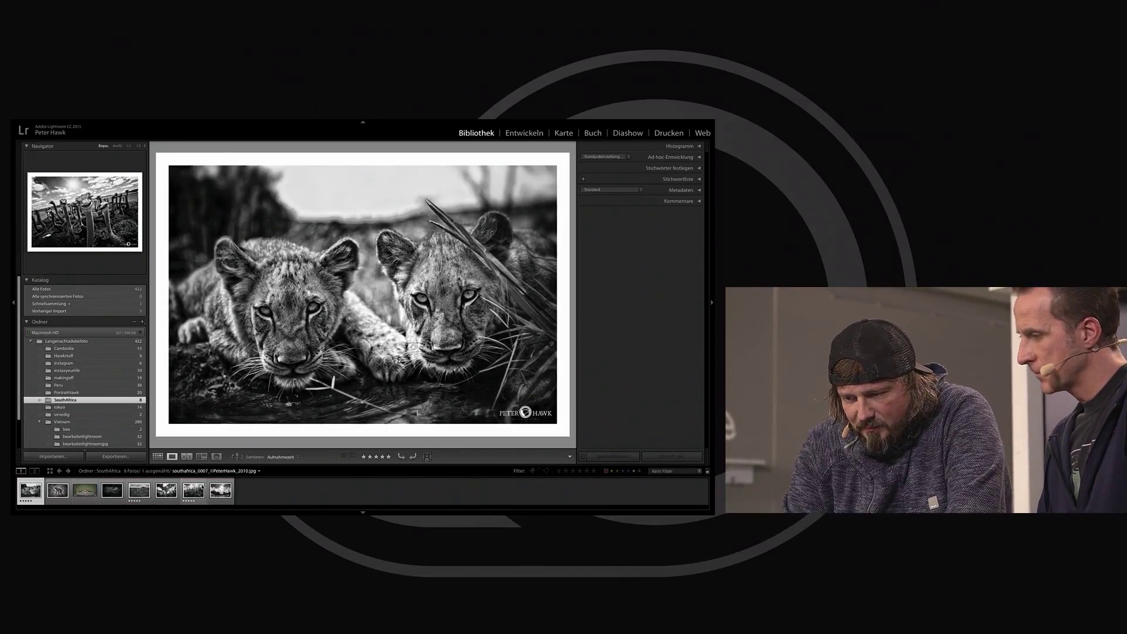
click(198, 495)
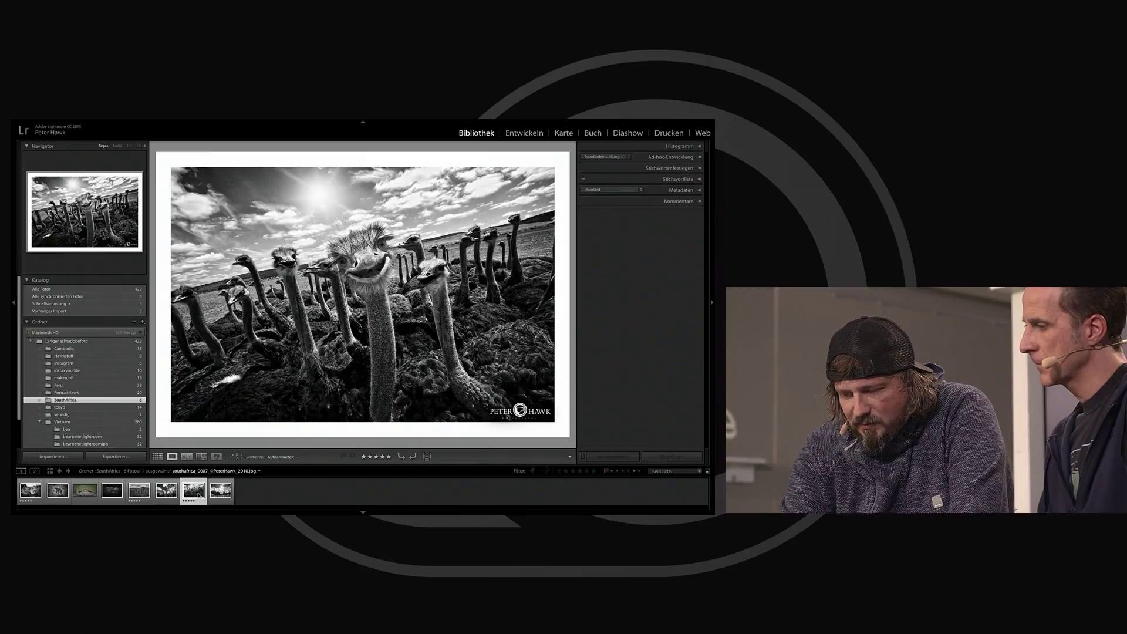
key(f)
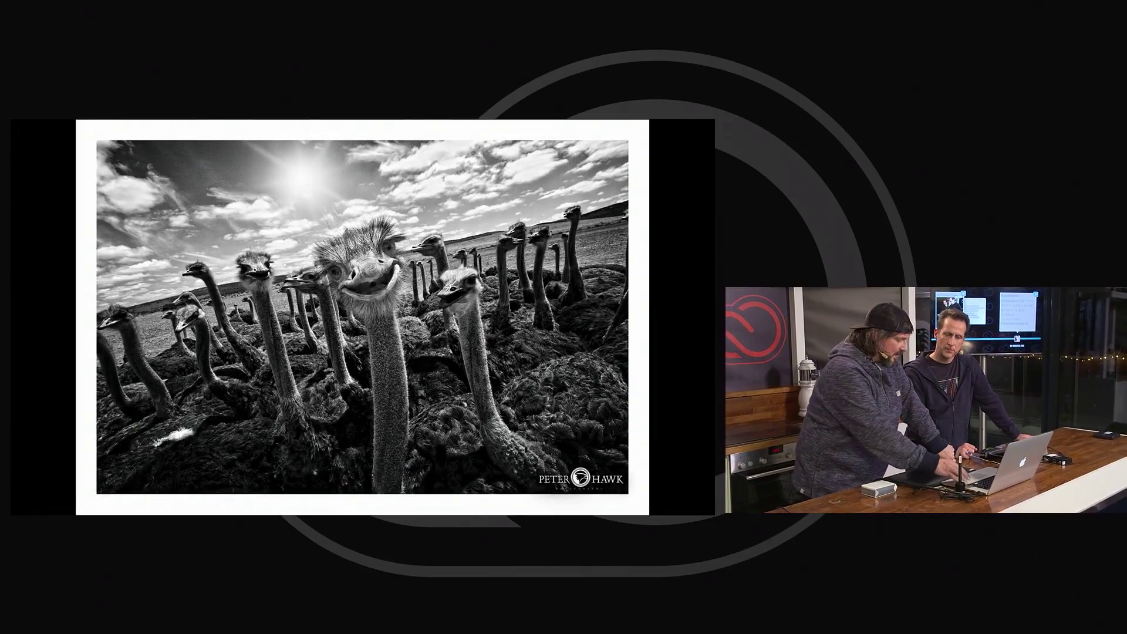
key(Right)
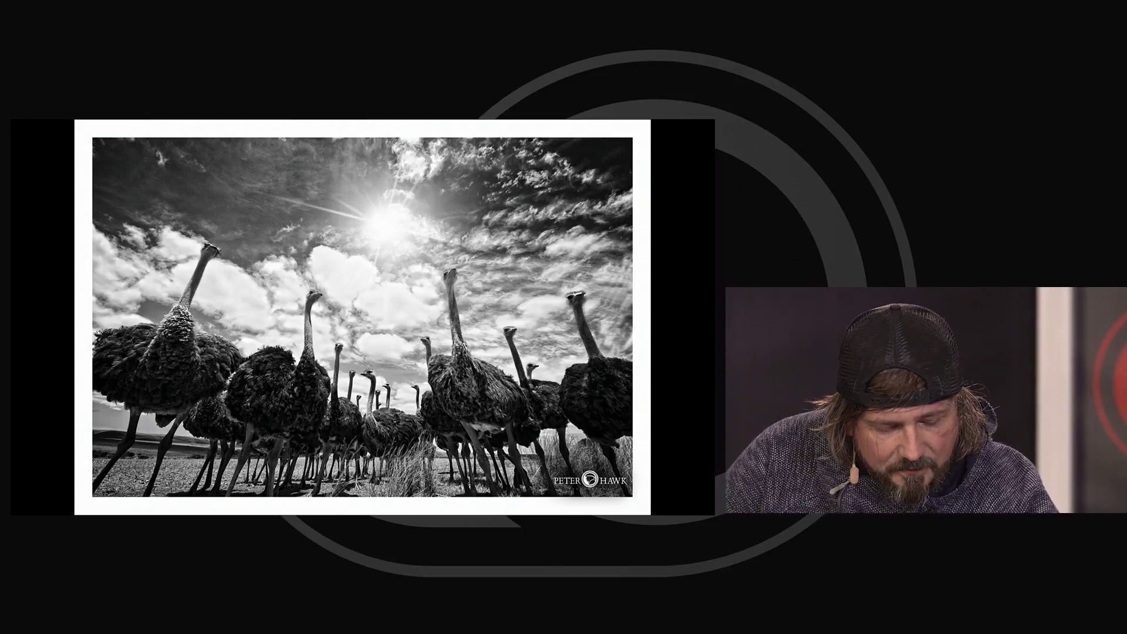
key(Escape)
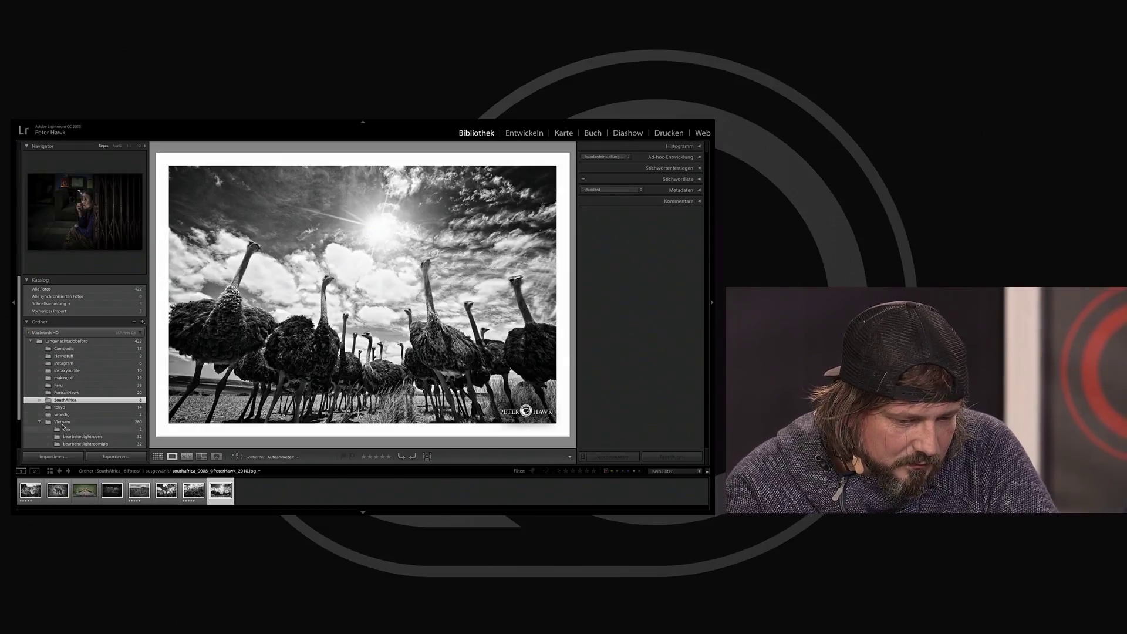
Switch back to the Vietnam folder so the welder photo is shown.
click(109, 422)
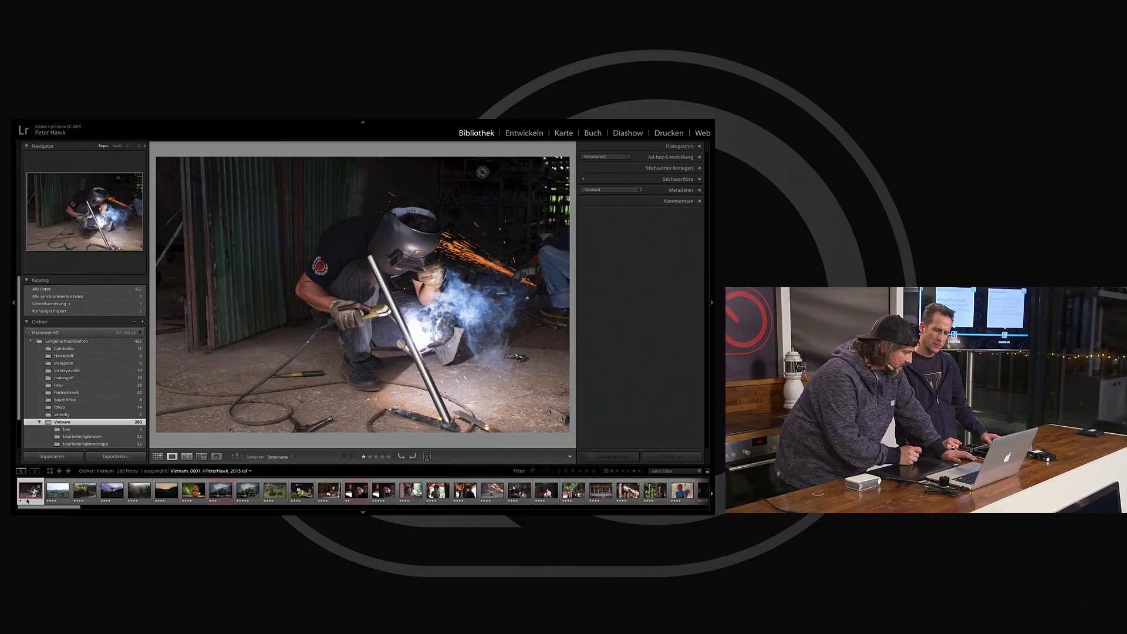
Send the welder photo to Photoshop via Edit In > Open as Smart Object.
right_click(28, 501)
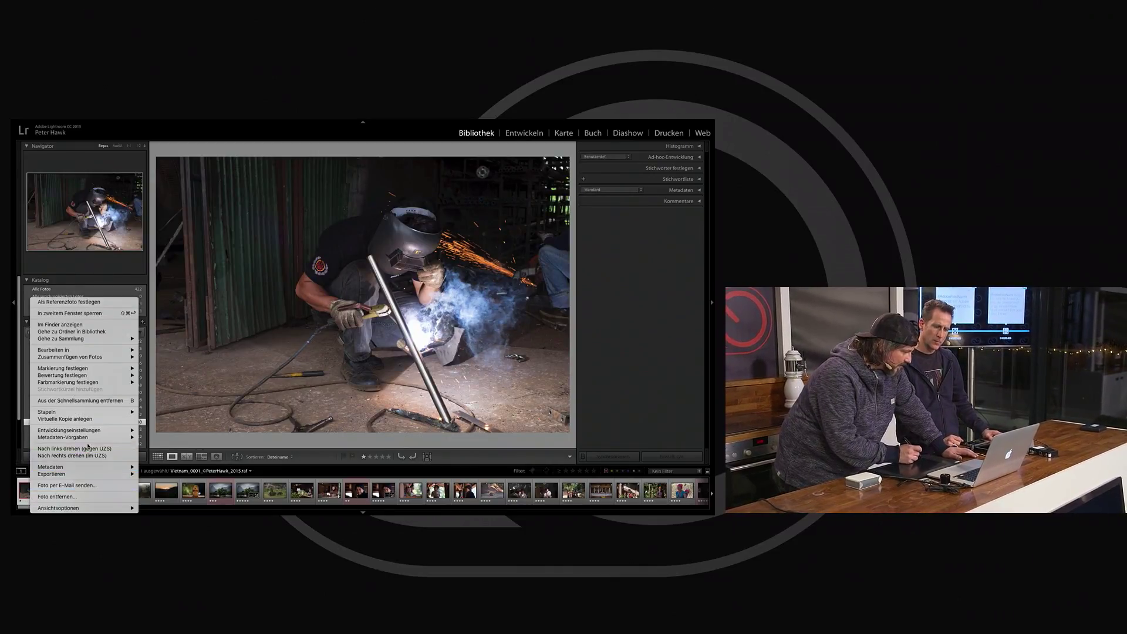
mouse_move(79, 350)
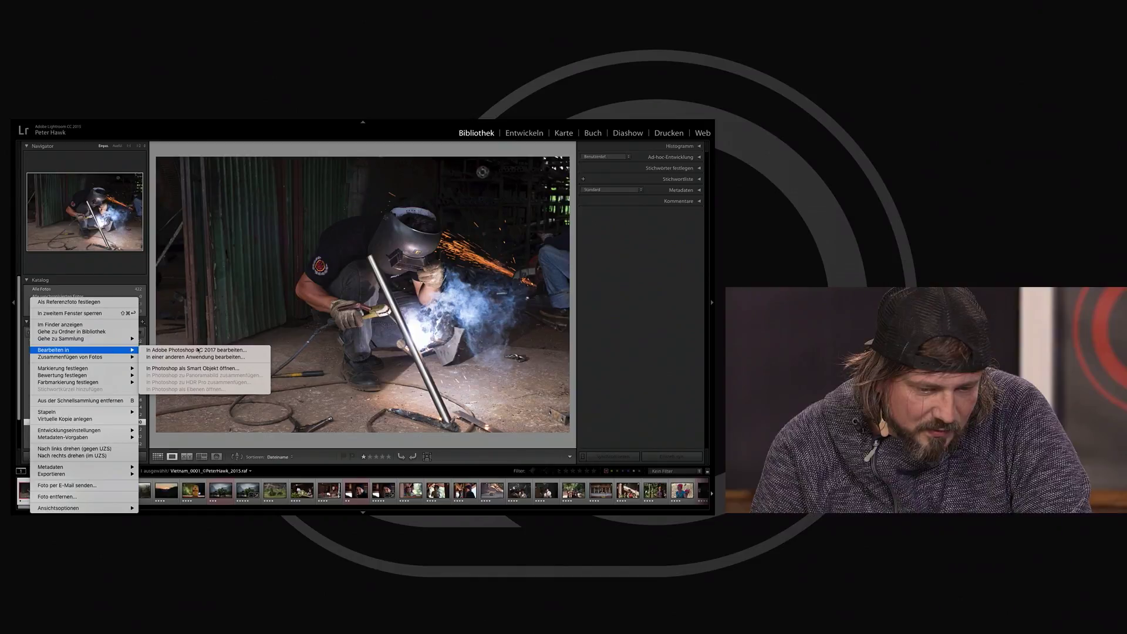
click(200, 371)
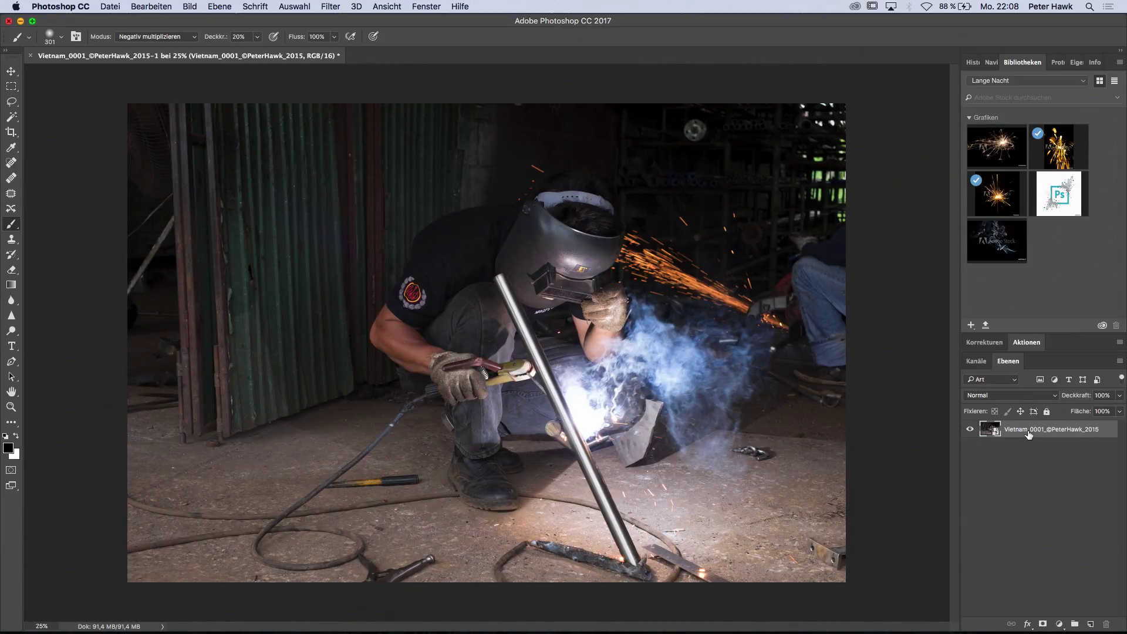
Make a new smart object via copy of the welder layer and open its Camera Raw settings.
right_click(1028, 435)
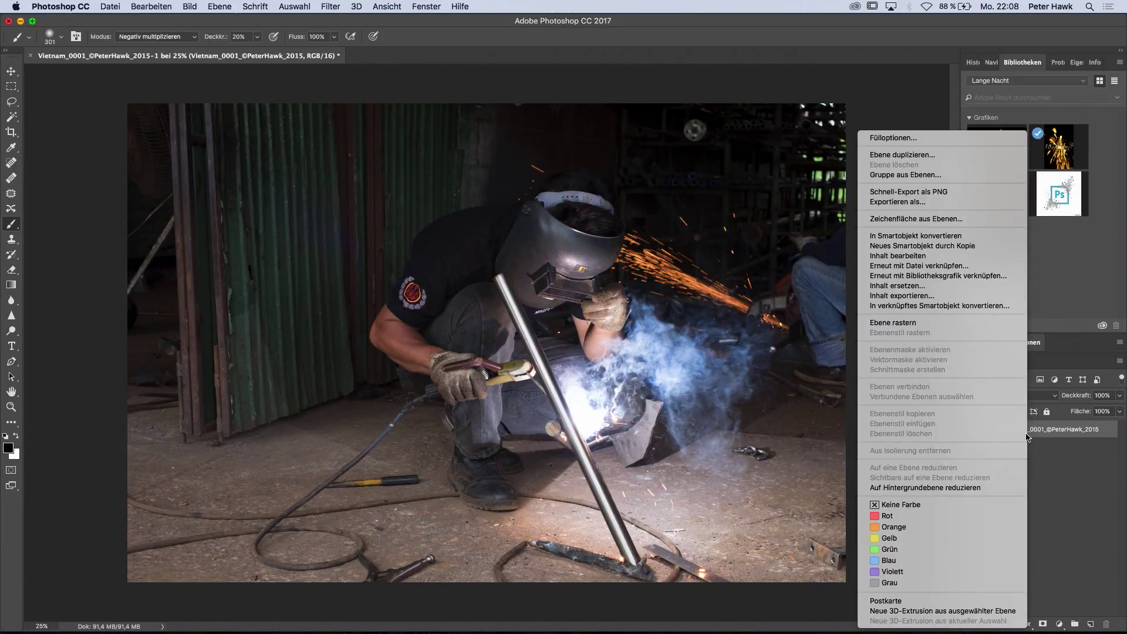
click(937, 247)
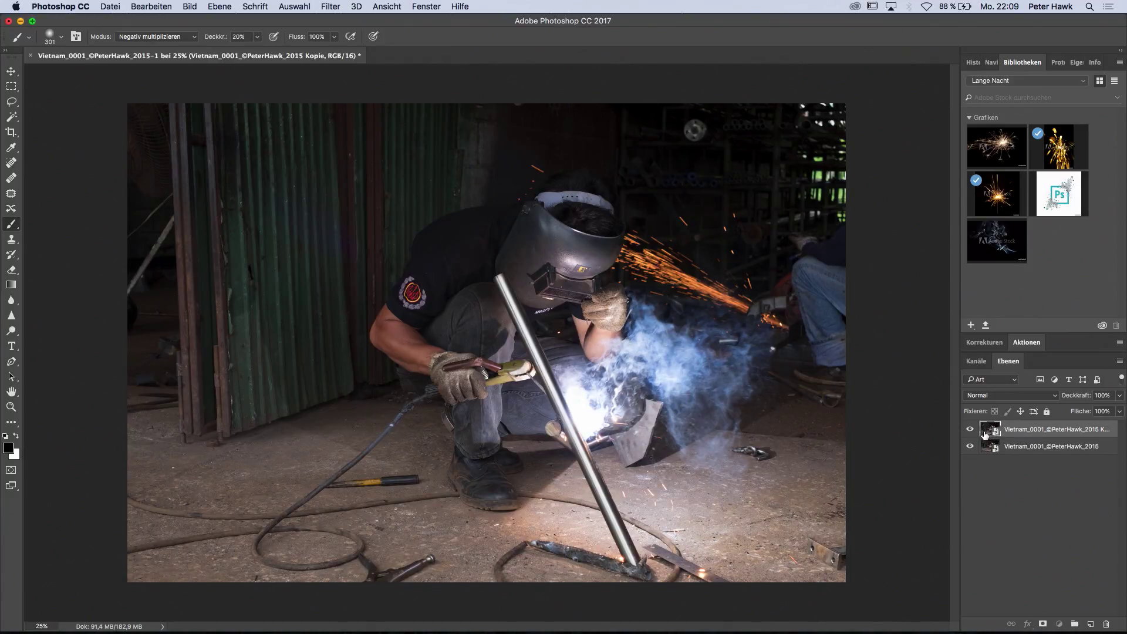
double_click(989, 430)
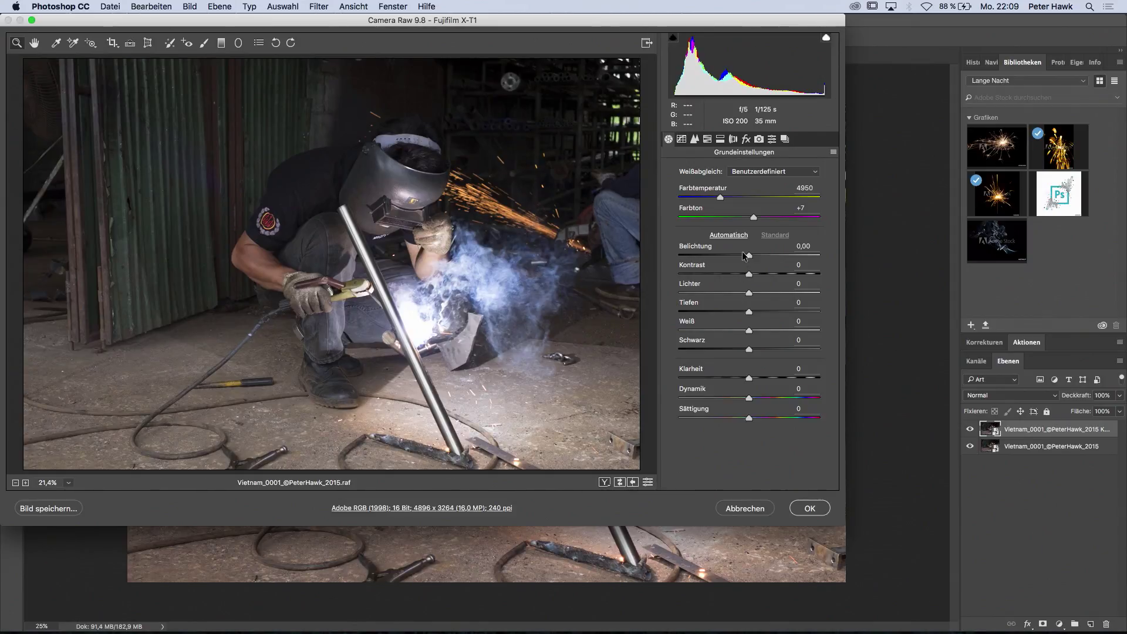
Apply Camera Raw: Belichtung -1,15, Lichter -59, Tiefen +47, Klarheit +73, Sättigung -12.
drag(749, 257, 732, 256)
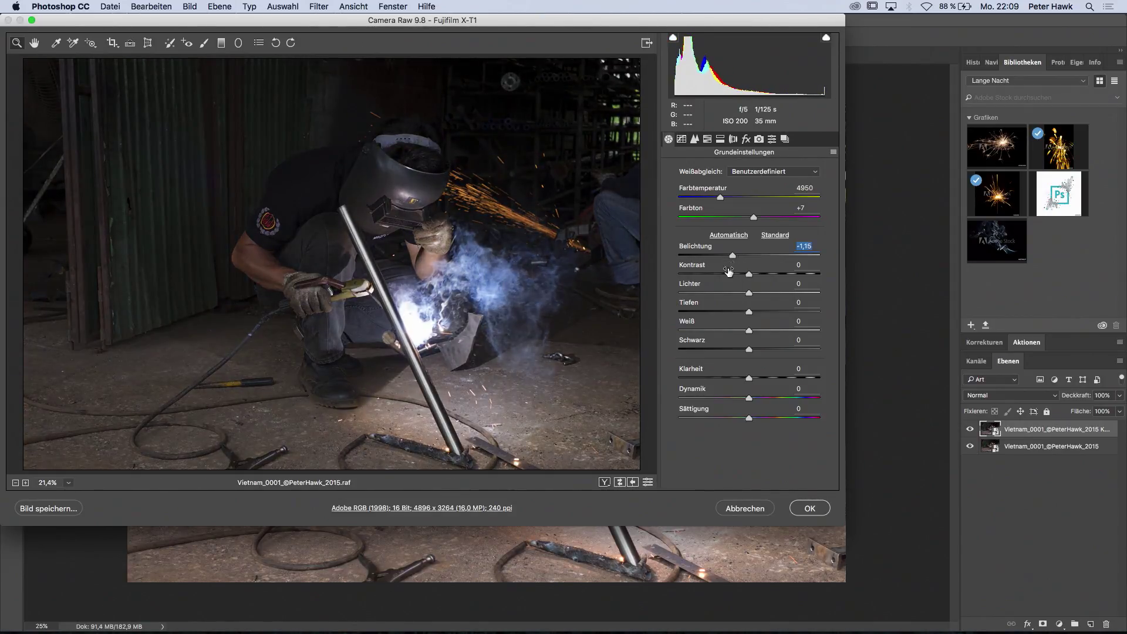
drag(748, 378, 799, 379)
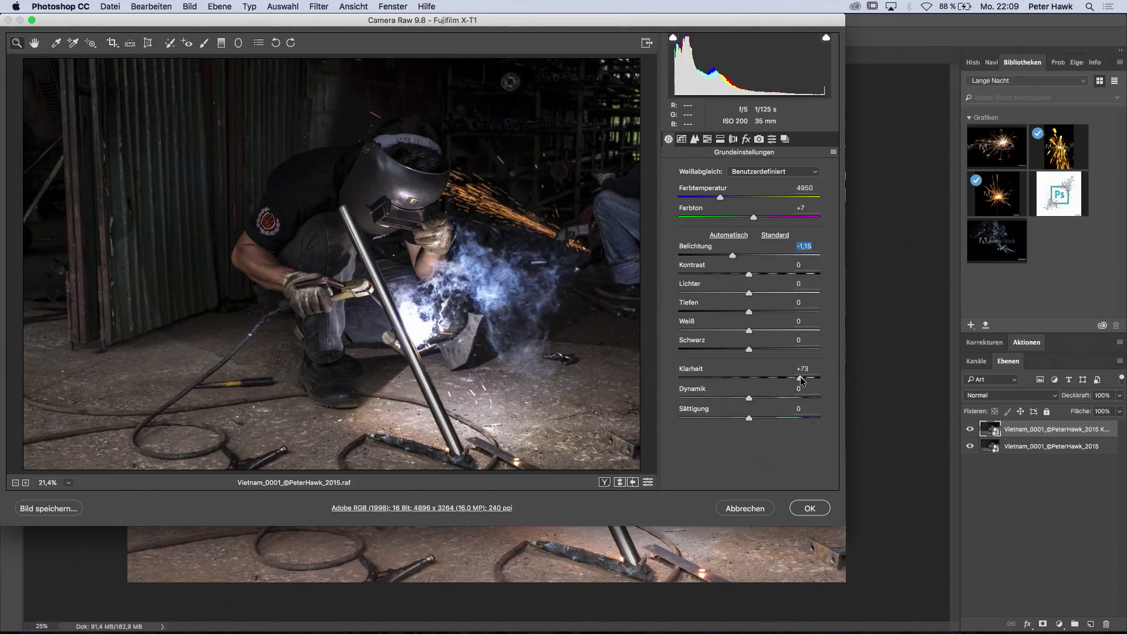
drag(742, 419, 739, 421)
drag(749, 293, 703, 303)
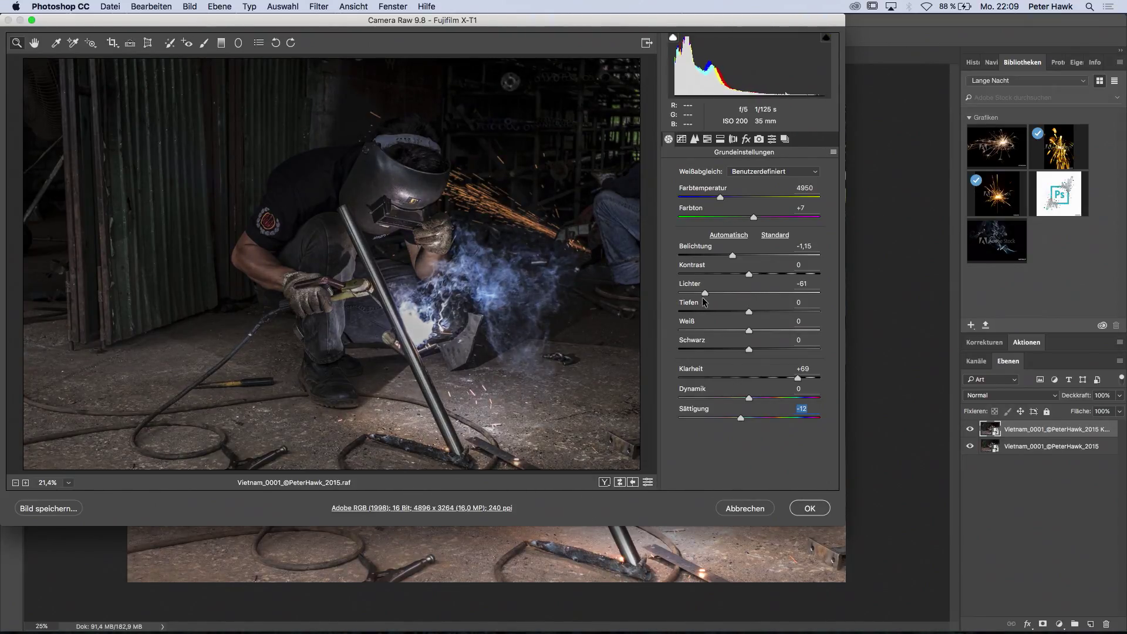
drag(703, 302, 783, 313)
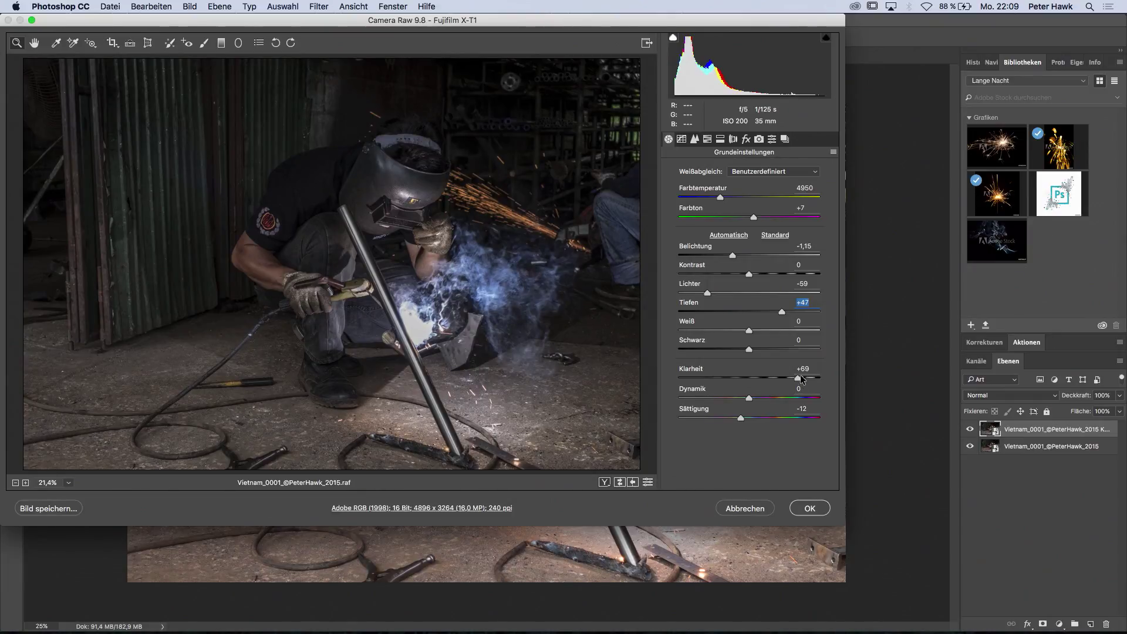
drag(801, 377, 803, 377)
click(814, 512)
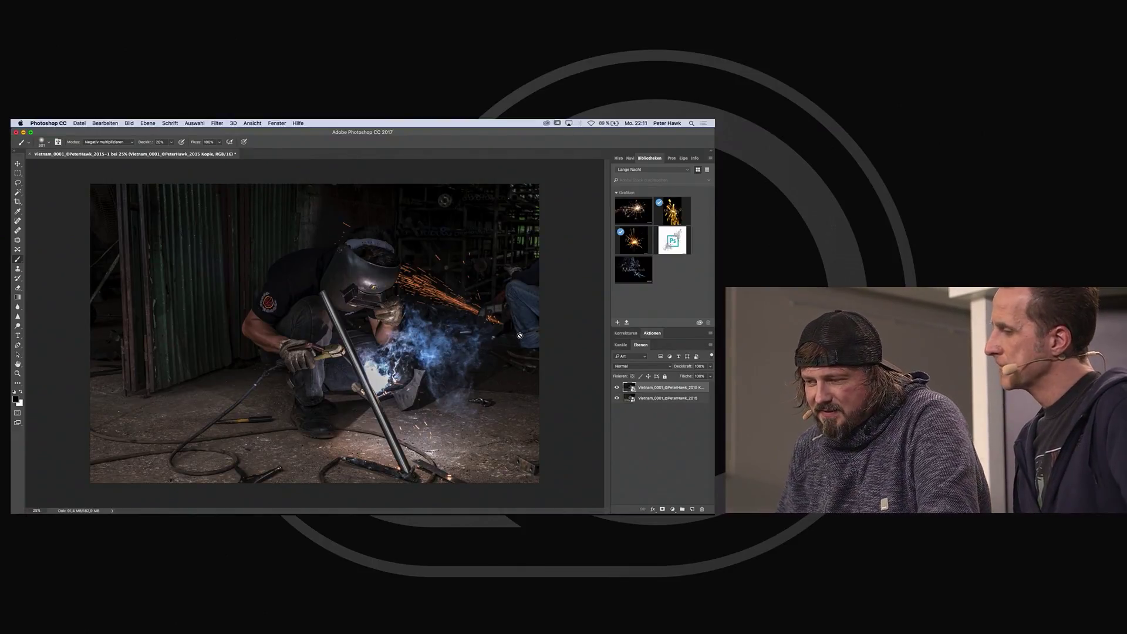
Search the Libraries panel for 'funken schweissen'.
click(623, 181)
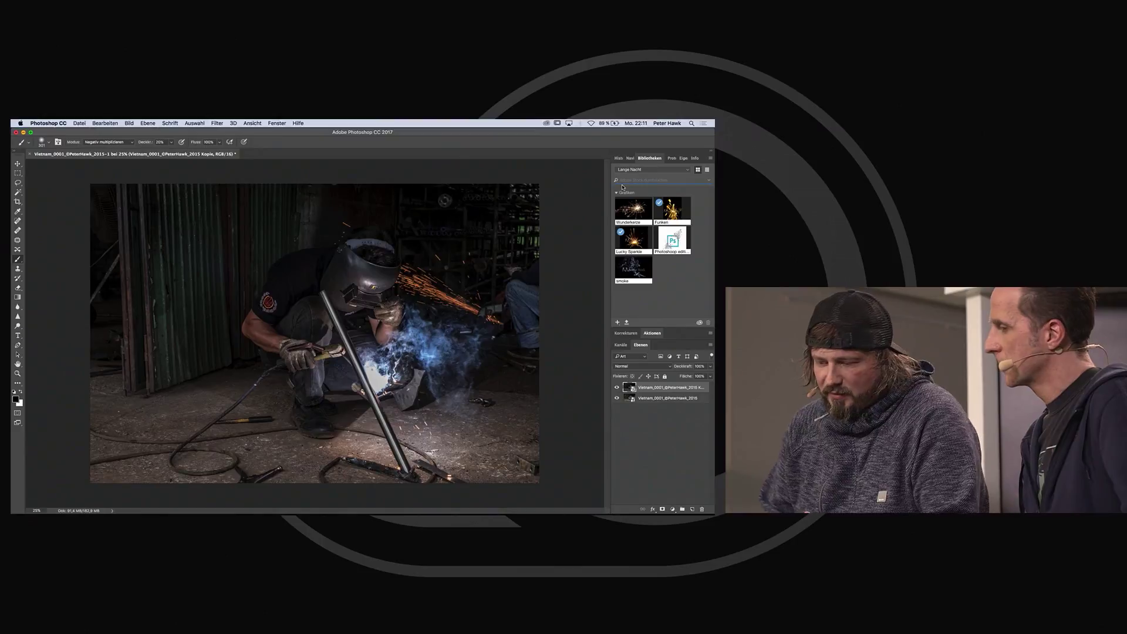
text(funken sch)
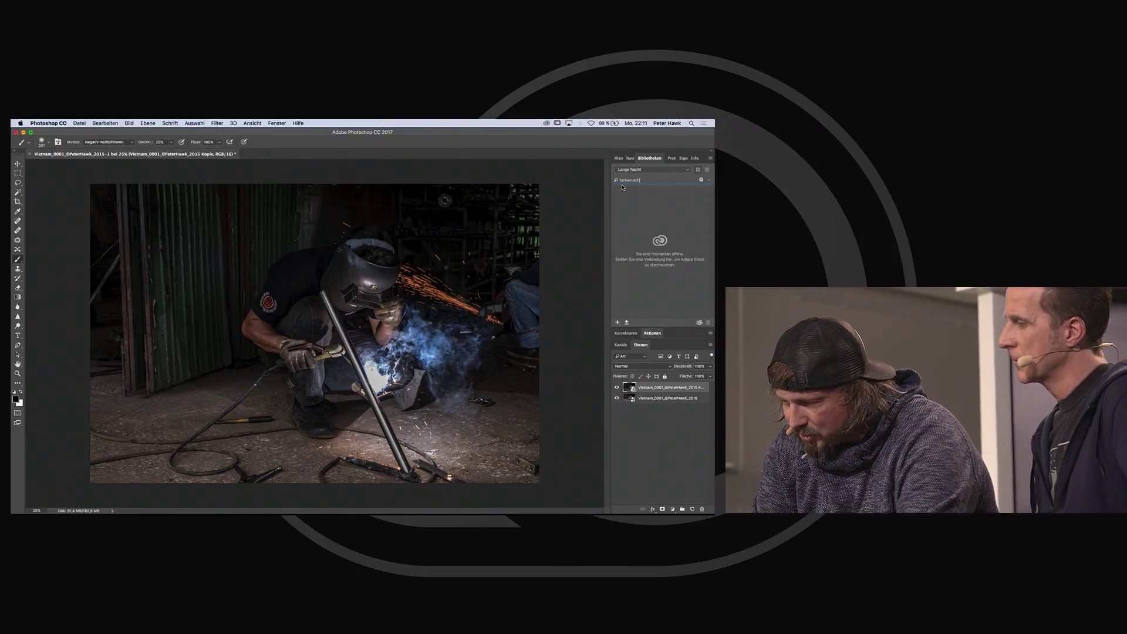
text(weiss)
text(en schwarz)
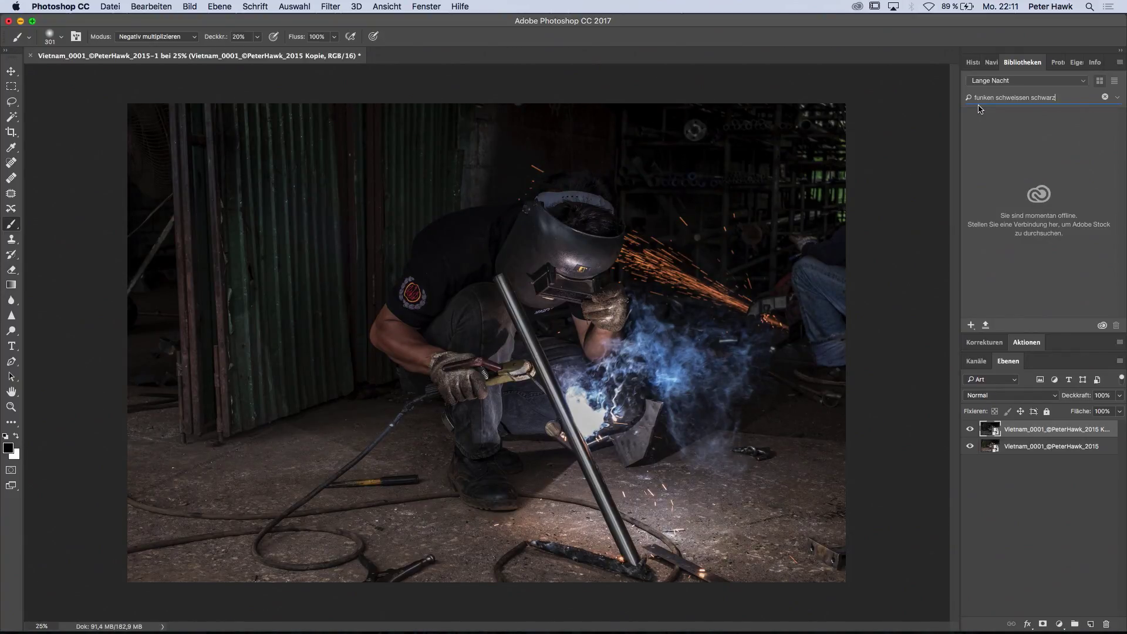
Turn Wi-Fi on (WLAN aktivieren) so the Adobe Stock spark results load.
click(928, 7)
click(942, 31)
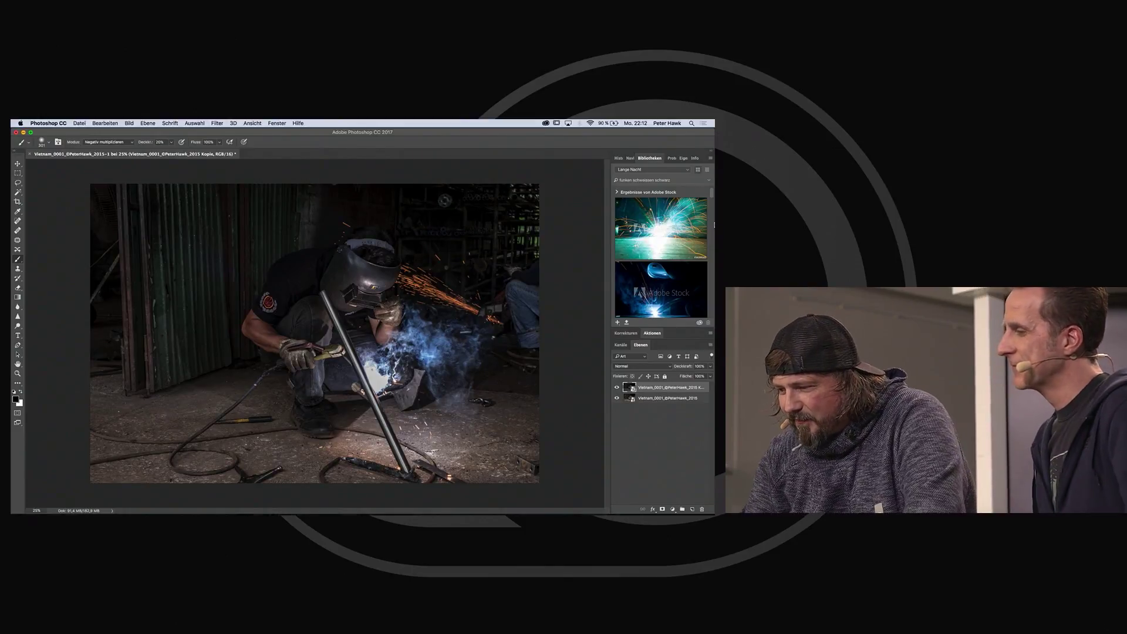
scroll(666, 240, down, 2)
scroll(665, 240, down, 2)
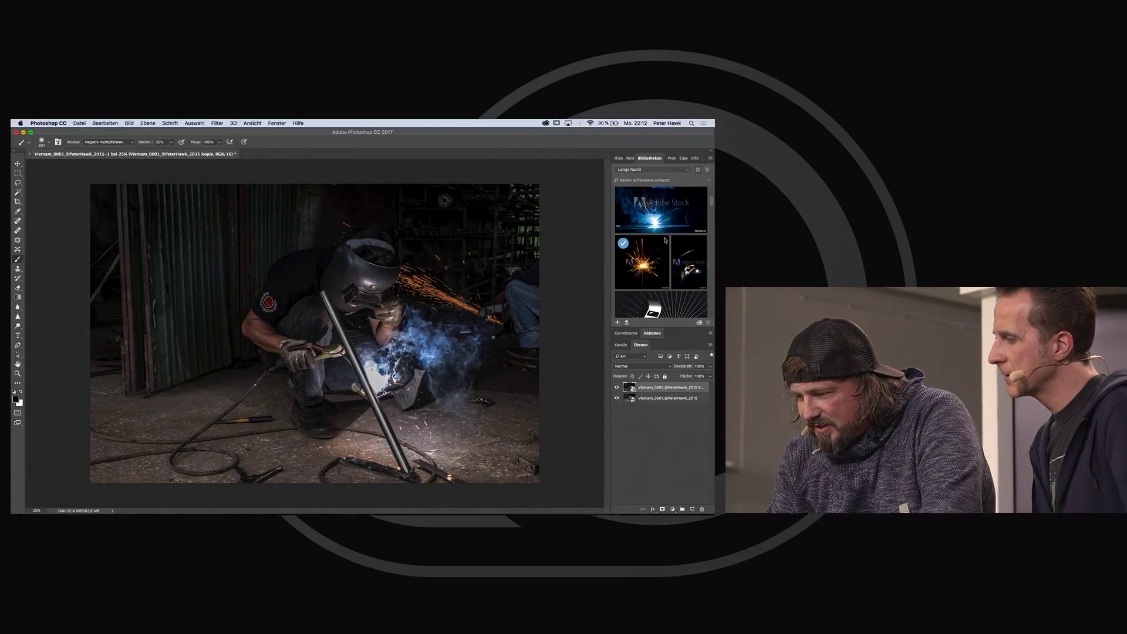
scroll(665, 240, down, 2)
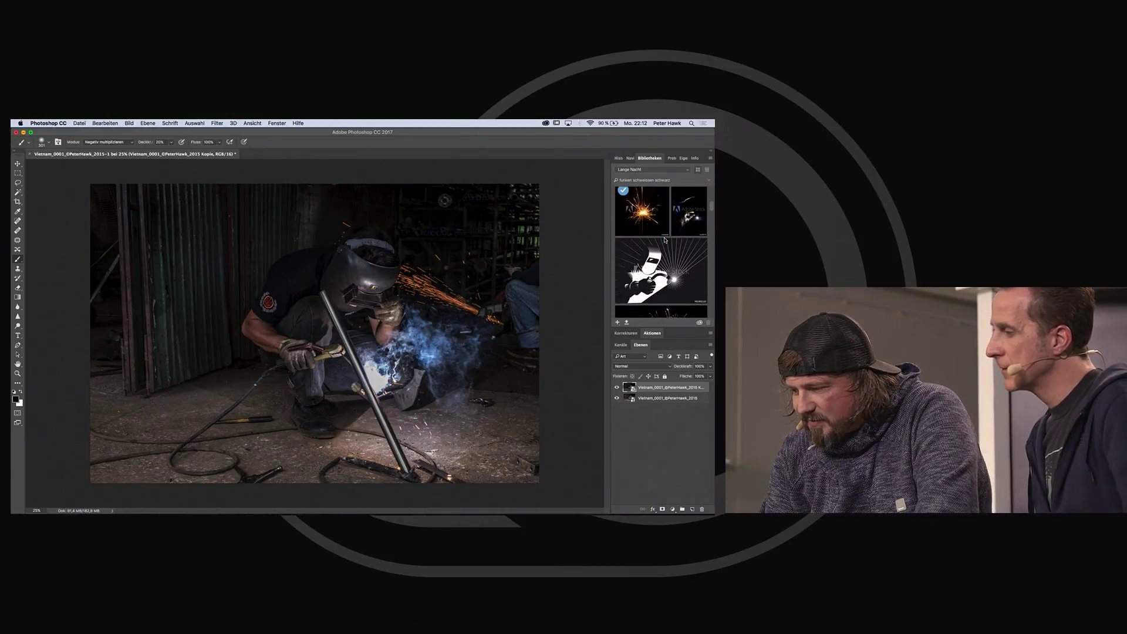
scroll(665, 240, down, 2)
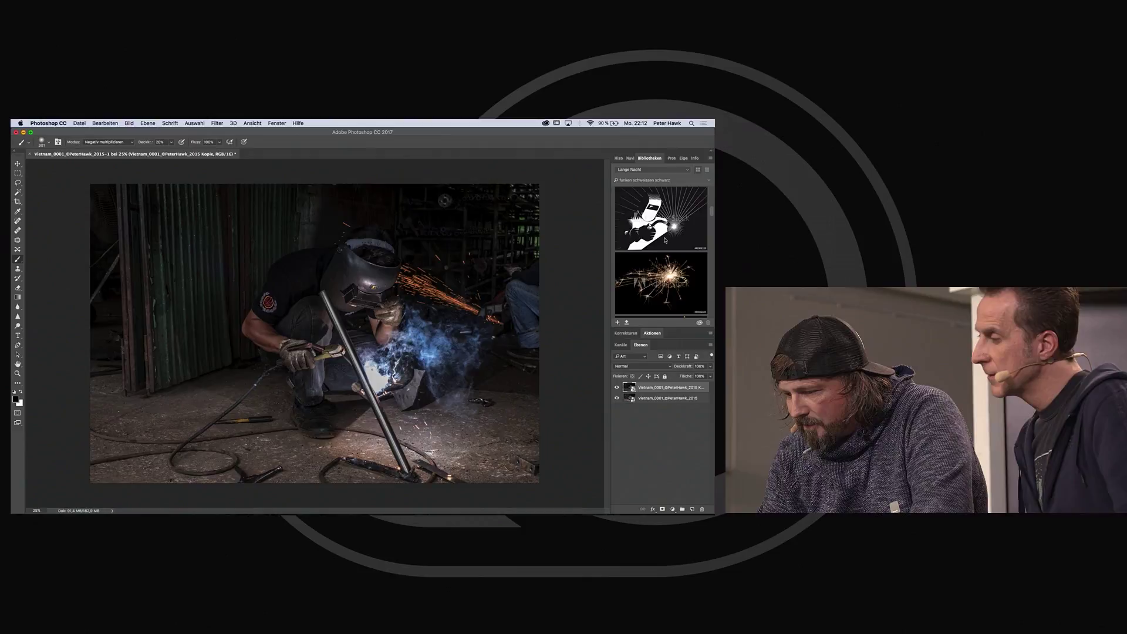
scroll(665, 239, up, 3)
scroll(665, 240, up, 3)
scroll(665, 239, up, 2)
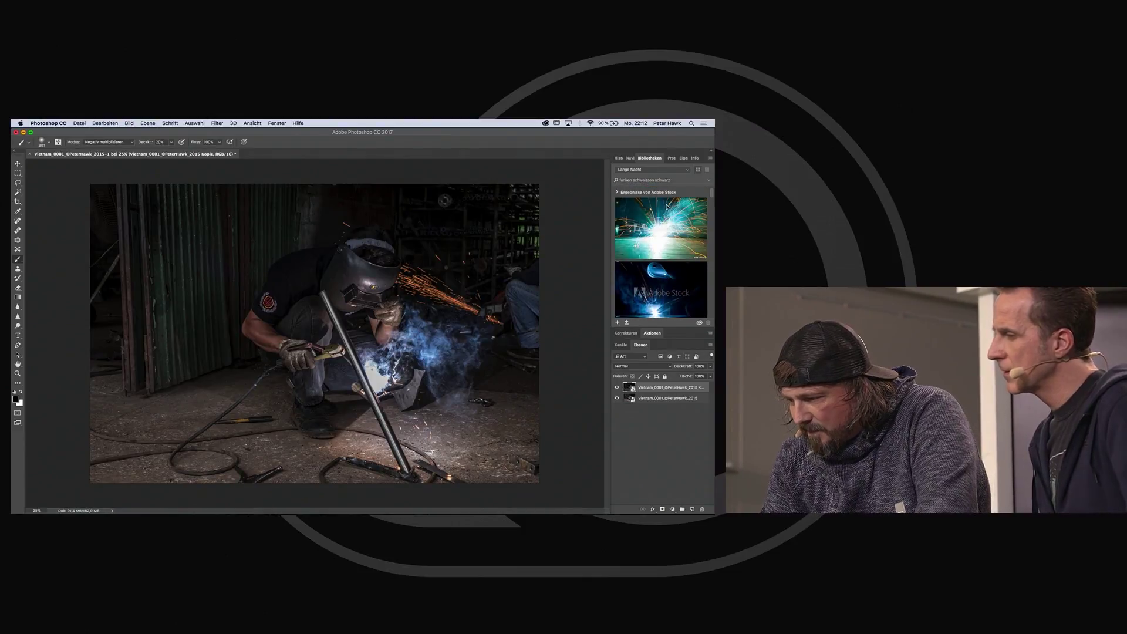
scroll(682, 256, down, 2)
scroll(683, 256, down, 2)
scroll(682, 256, down, 2)
scroll(683, 256, down, 2)
scroll(683, 256, down, 2)
scroll(683, 256, down, 2)
scroll(683, 256, down, 2)
scroll(682, 256, down, 1)
scroll(683, 256, down, 2)
scroll(682, 256, down, 2)
scroll(682, 256, down, 2)
scroll(682, 256, down, 2)
scroll(682, 256, down, 1)
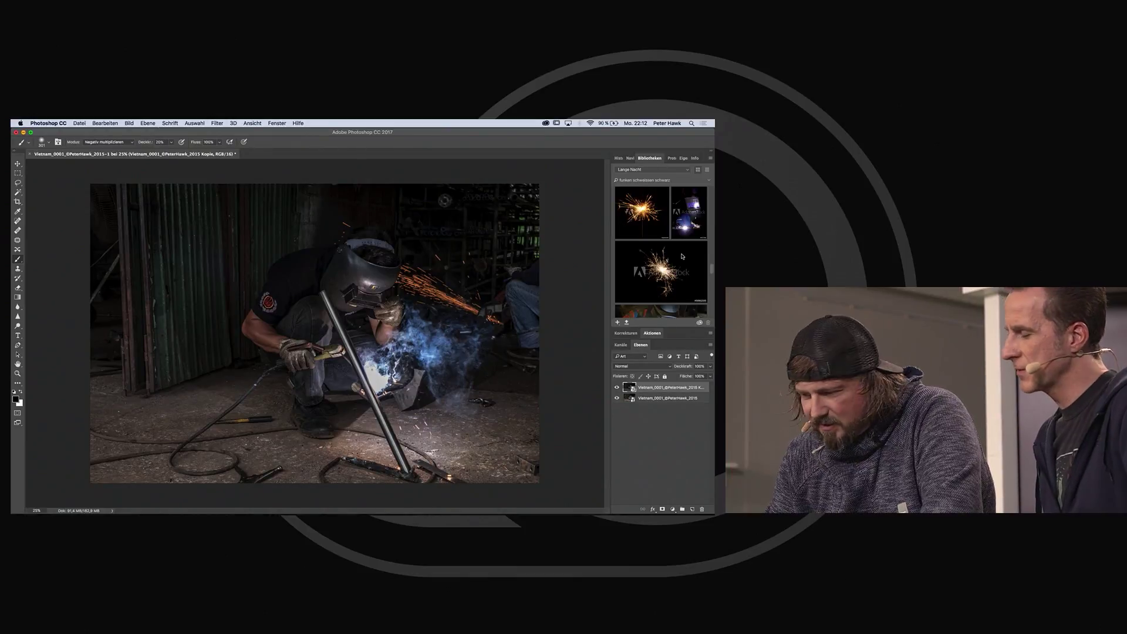
scroll(683, 256, down, 2)
scroll(683, 256, down, 1)
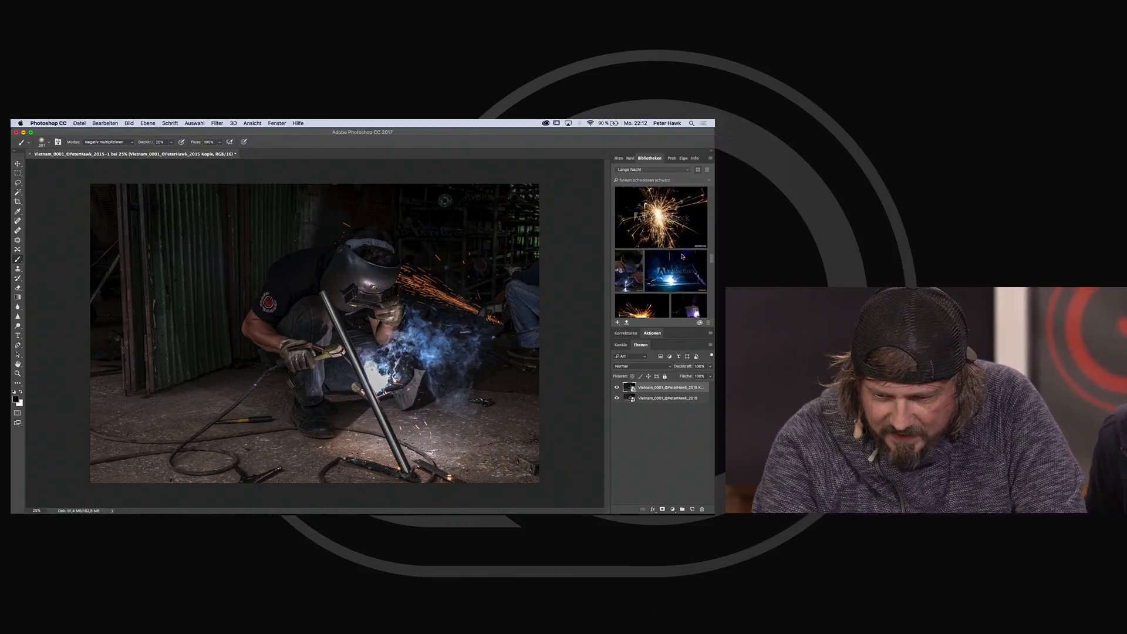
scroll(682, 256, down, 1)
scroll(682, 256, up, 3)
scroll(687, 247, up, 3)
scroll(693, 235, up, 3)
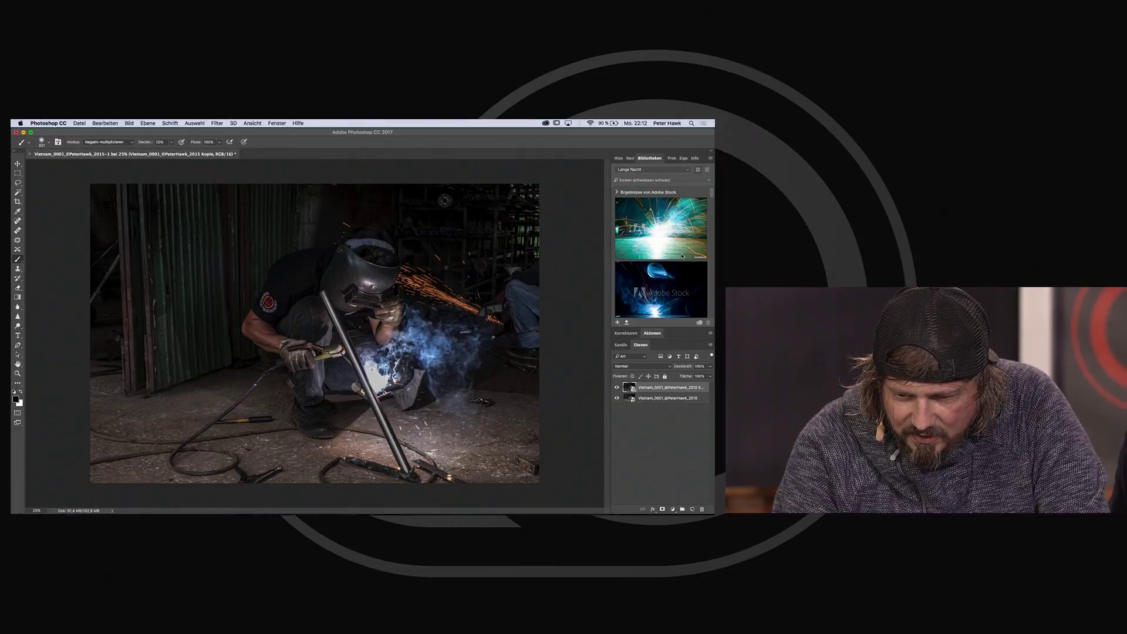
click(687, 170)
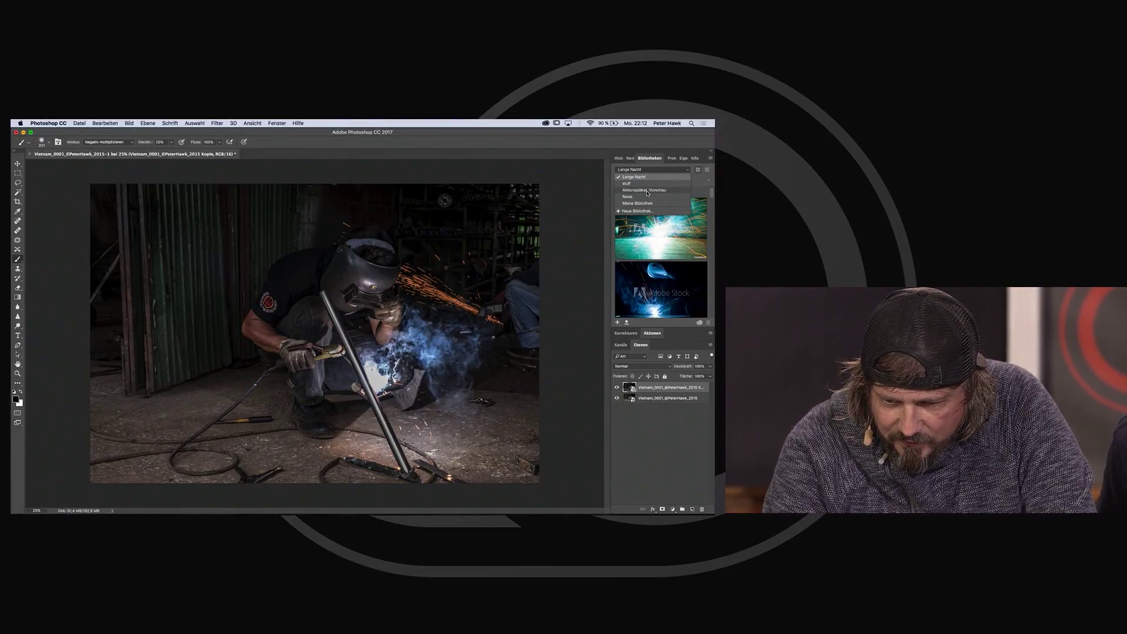
click(643, 190)
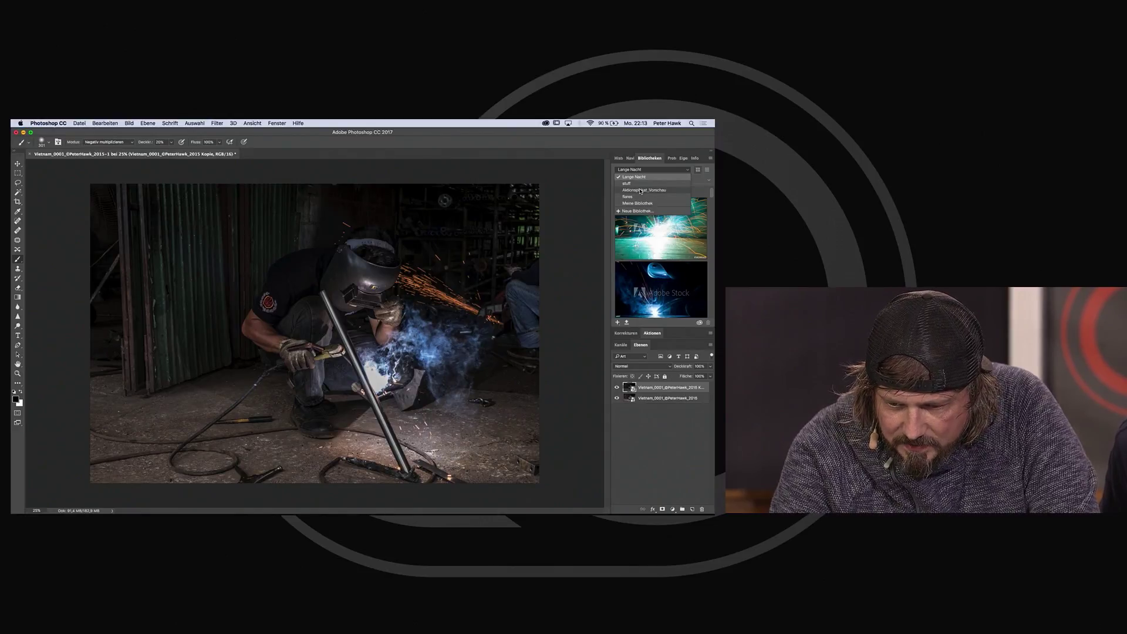
click(689, 170)
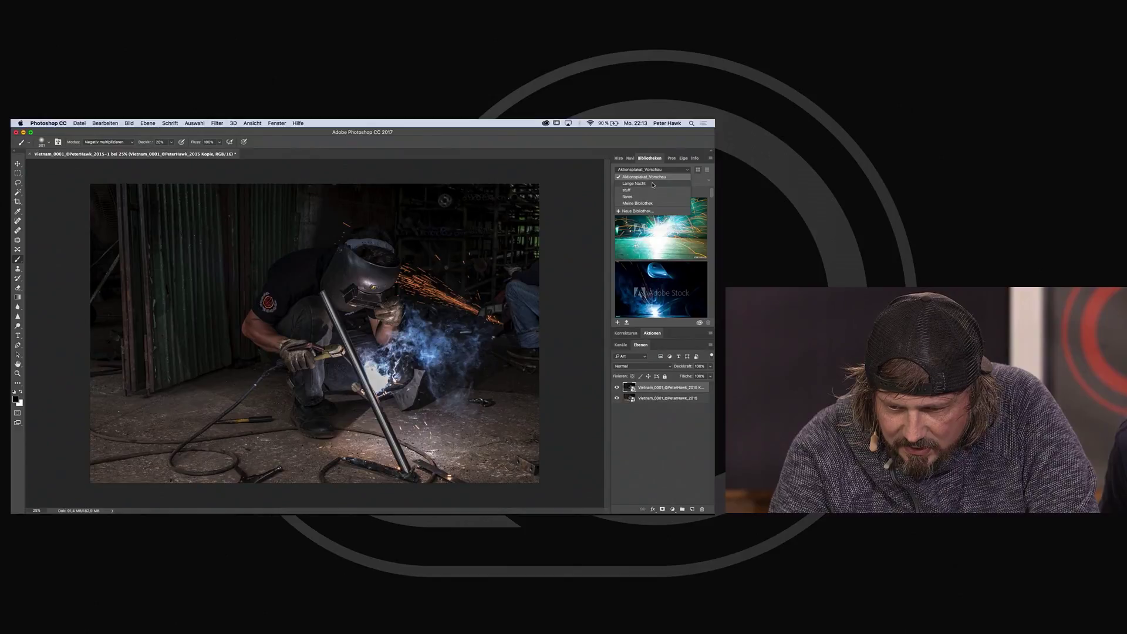
click(653, 183)
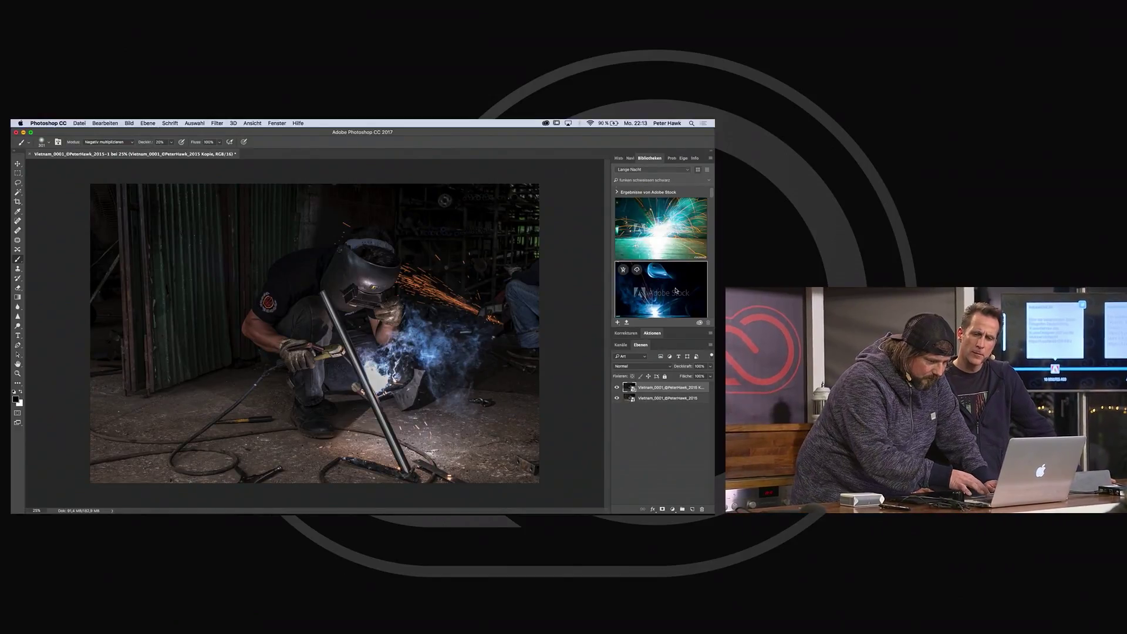
Drop the Lucky Sparkle stock image from Libraries onto the welder photo and drag it higher.
scroll(675, 252, down, 3)
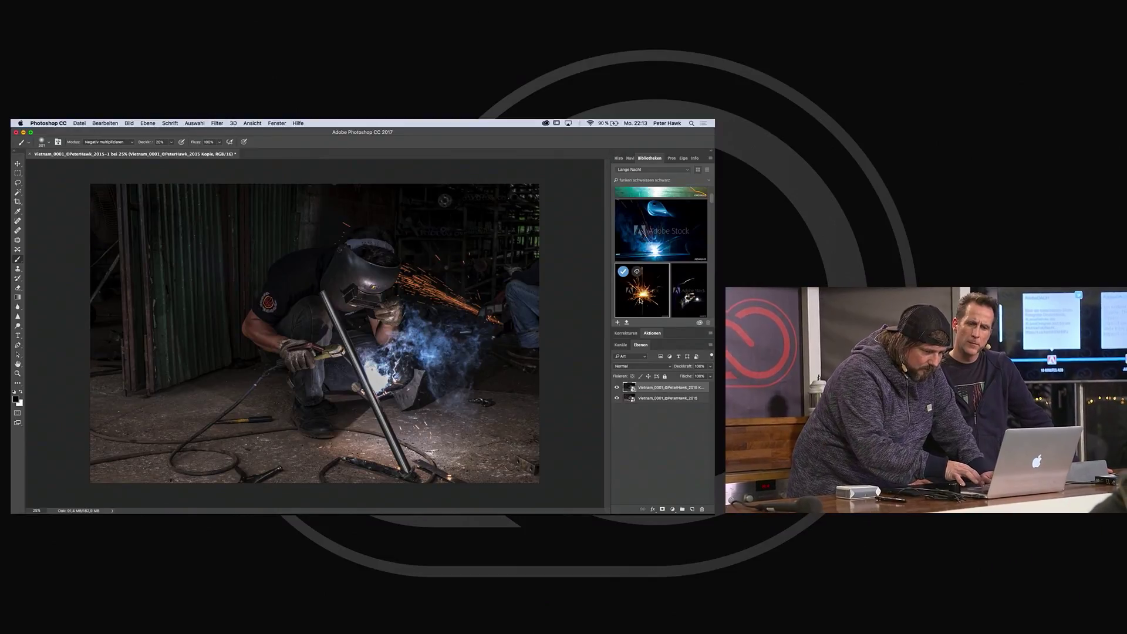
mouse_move(642, 290)
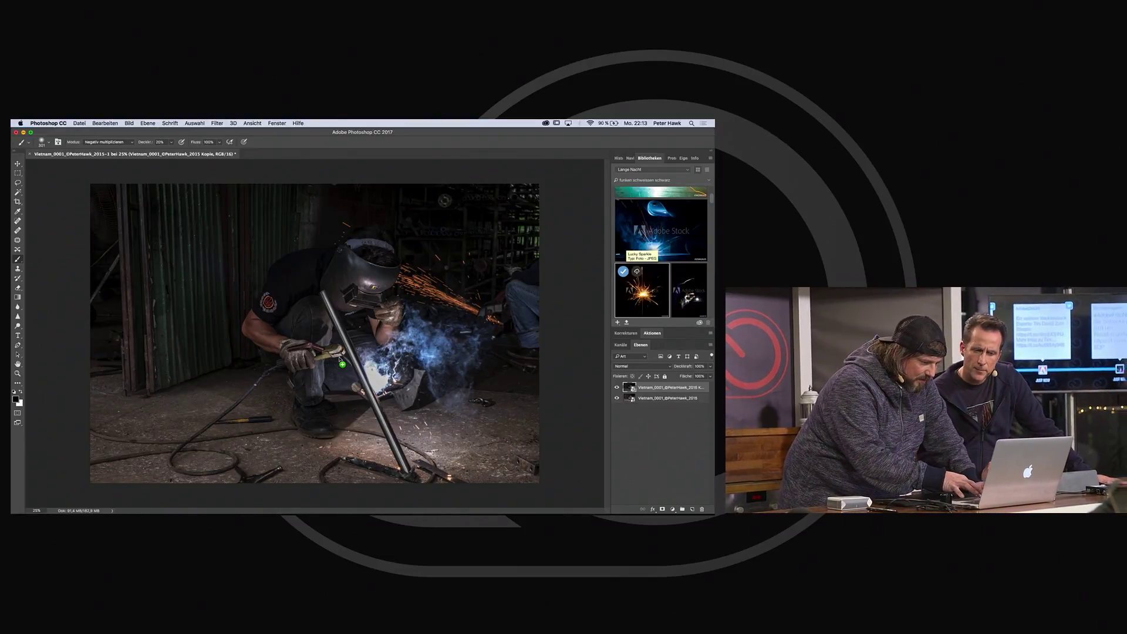
drag(643, 291, 351, 365)
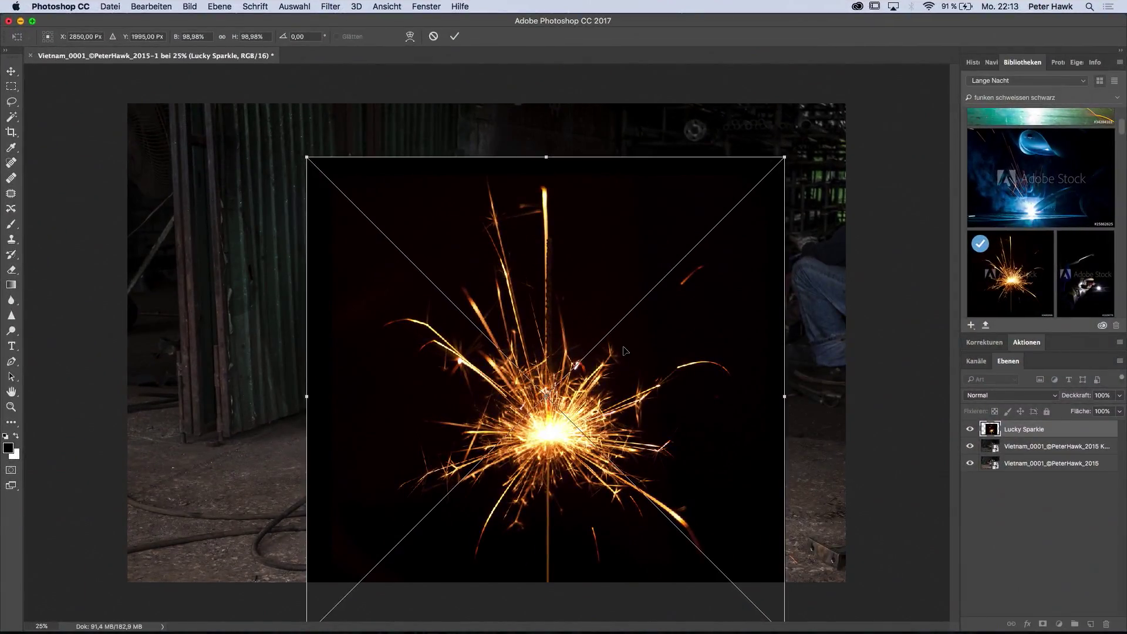
drag(624, 351, 618, 273)
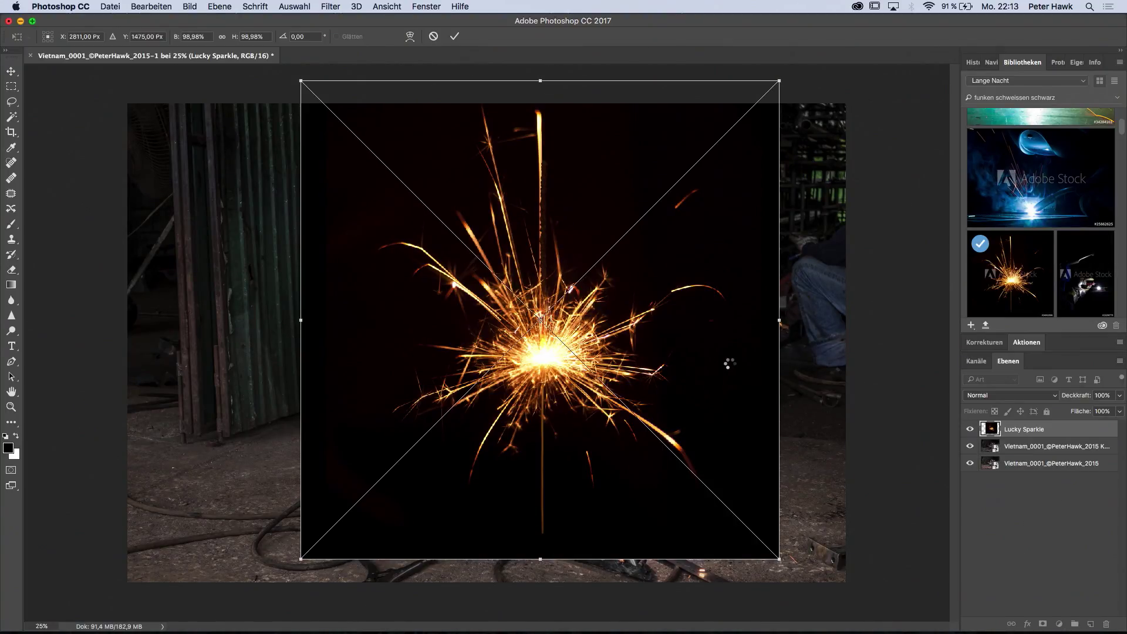
Commit the Lucky Sparkle placement and return to the Move tool.
key(Return)
key(b)
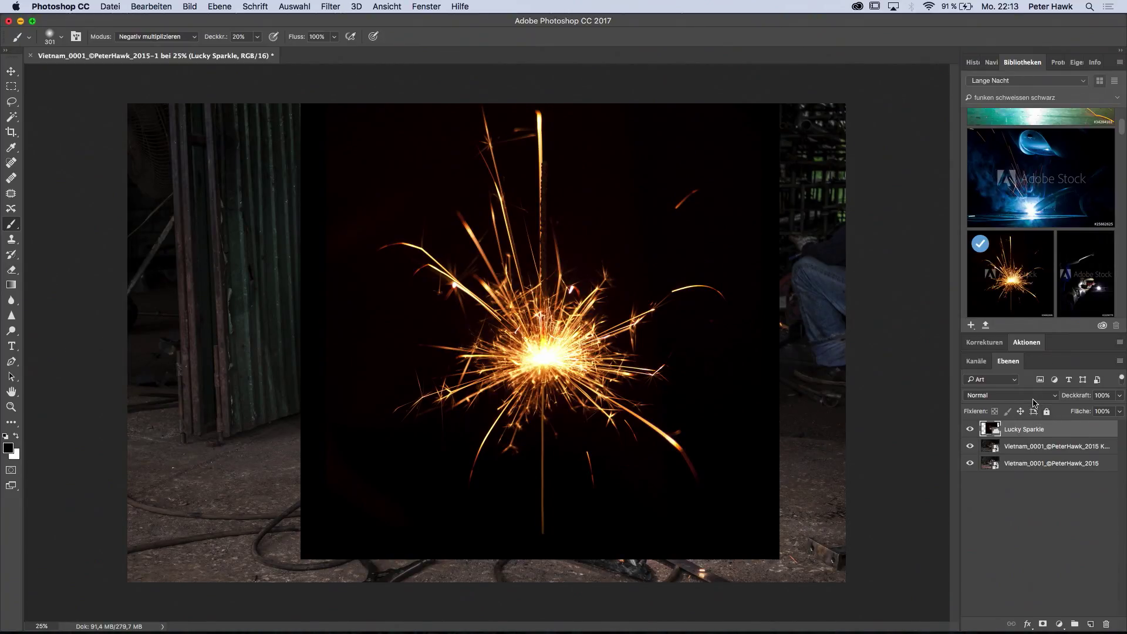
key(v)
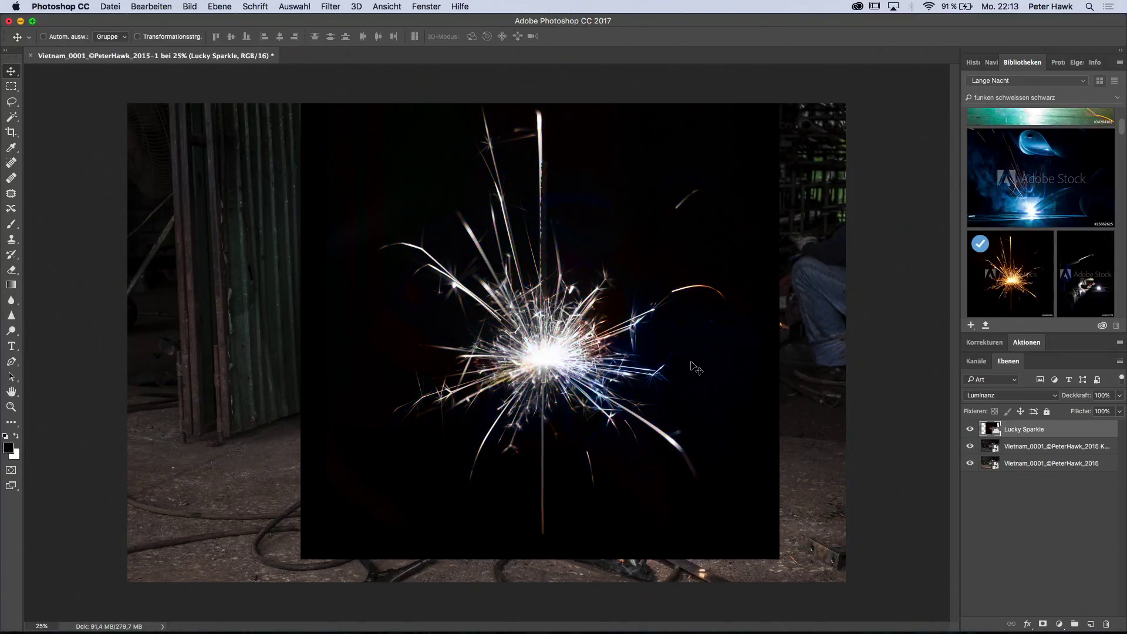
Cycle the Lucky Sparkle layer's blend modes until Screen (Negativ multiplizieren) is set.
key(shift+minus)
key(shift+minus)
key(shift+minus)
key(shift+minus)
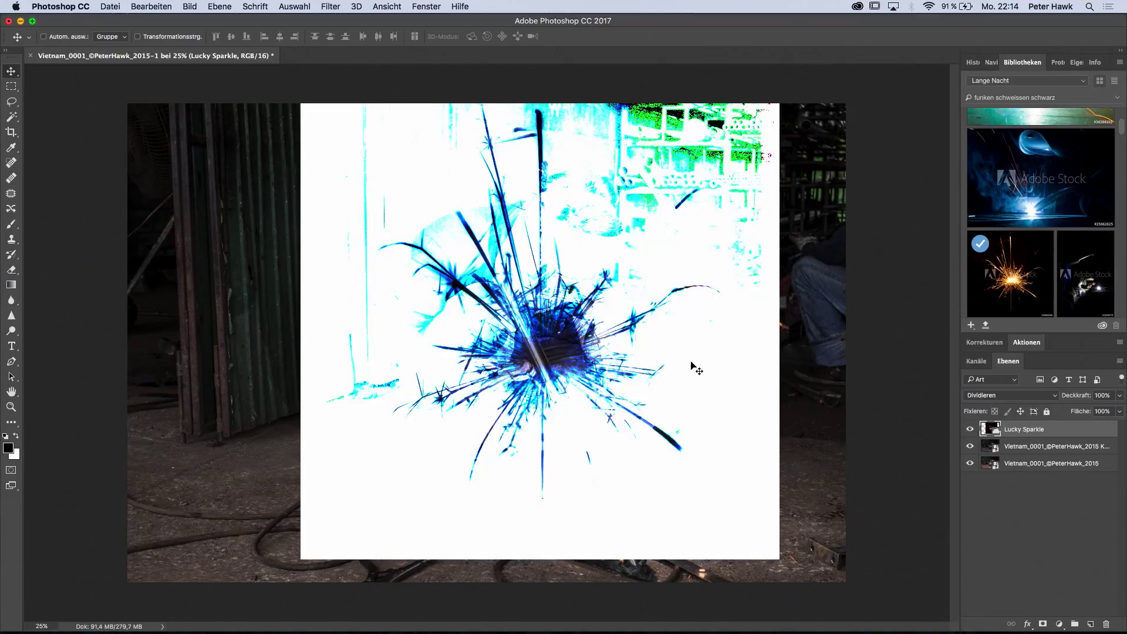
key(shift+minus)
key(shift+minus)
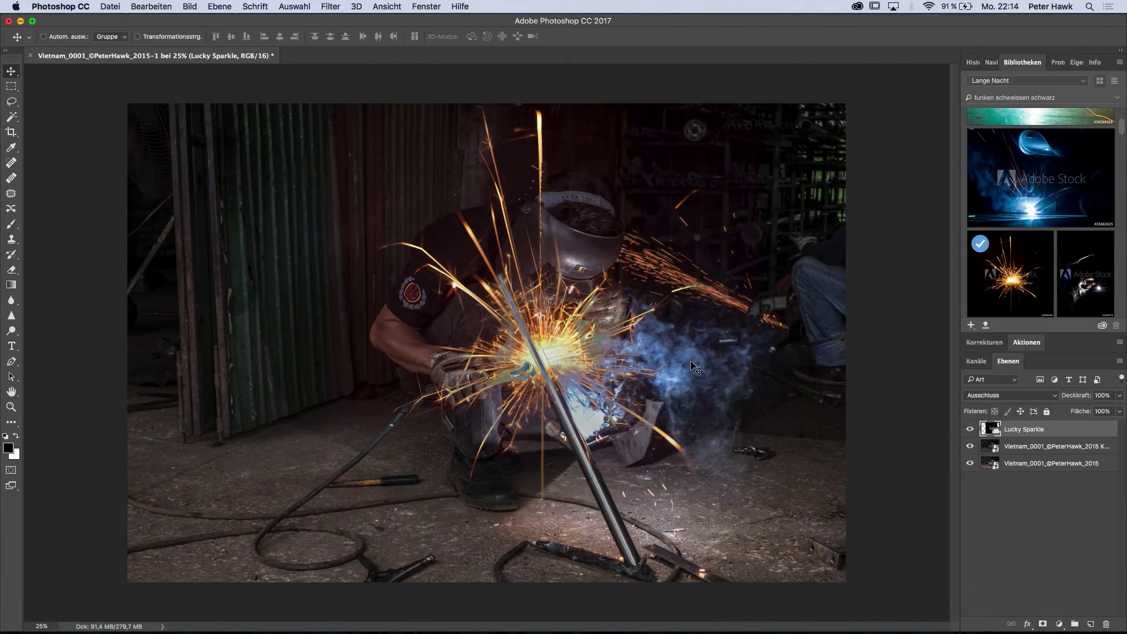
key(shift+minus)
key(shift+minus)
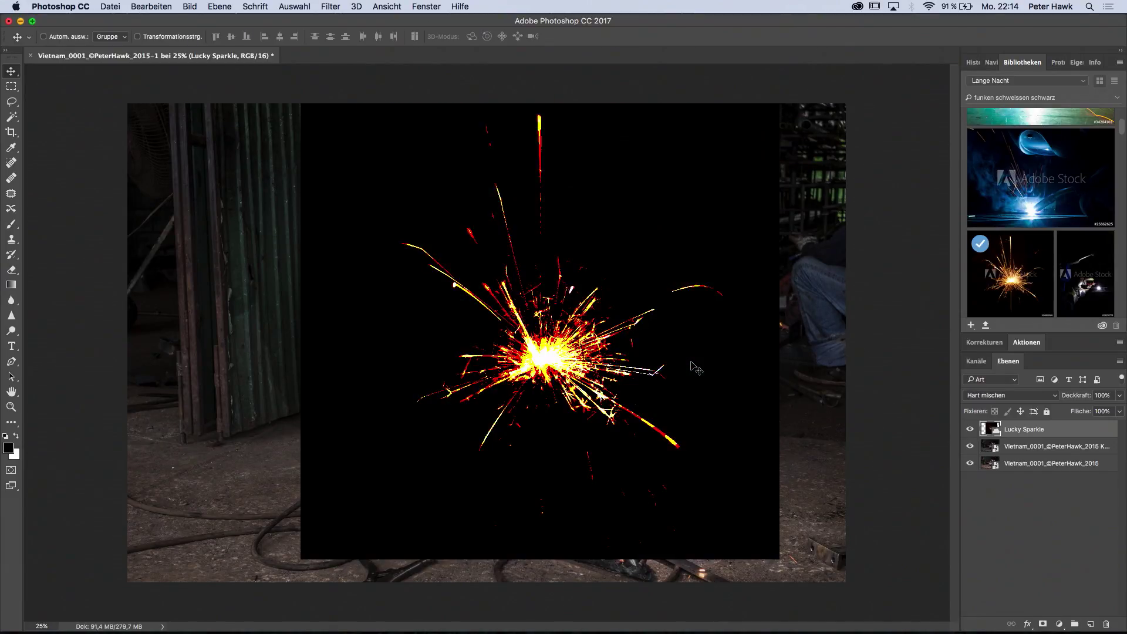
key(shift+minus)
key(shift+minus)
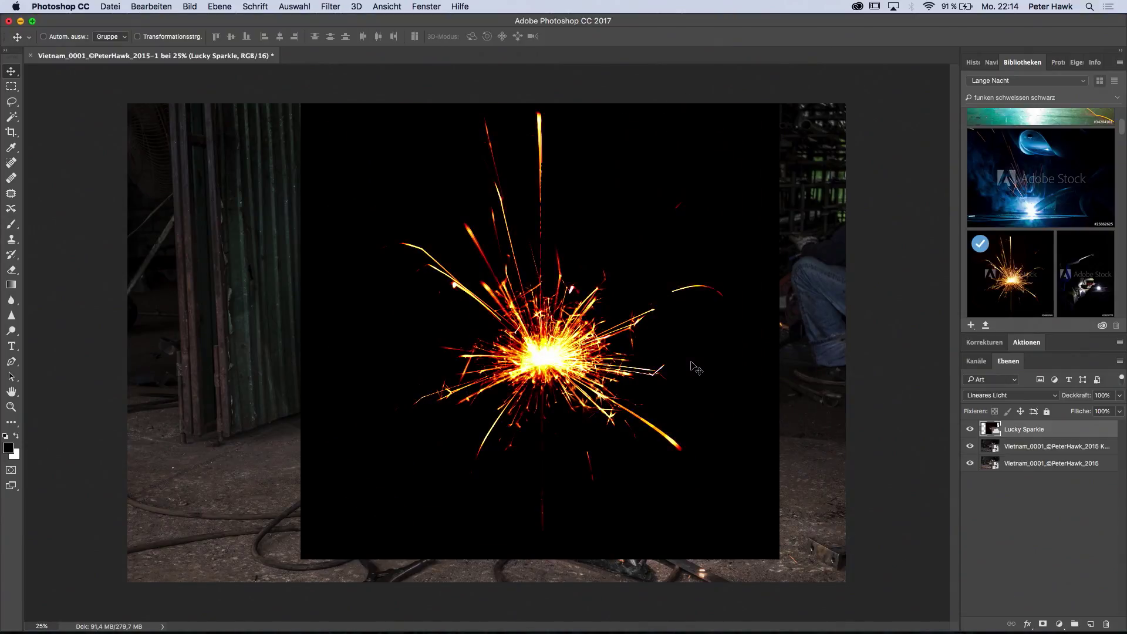
key(shift+minus)
key(shift+minus)
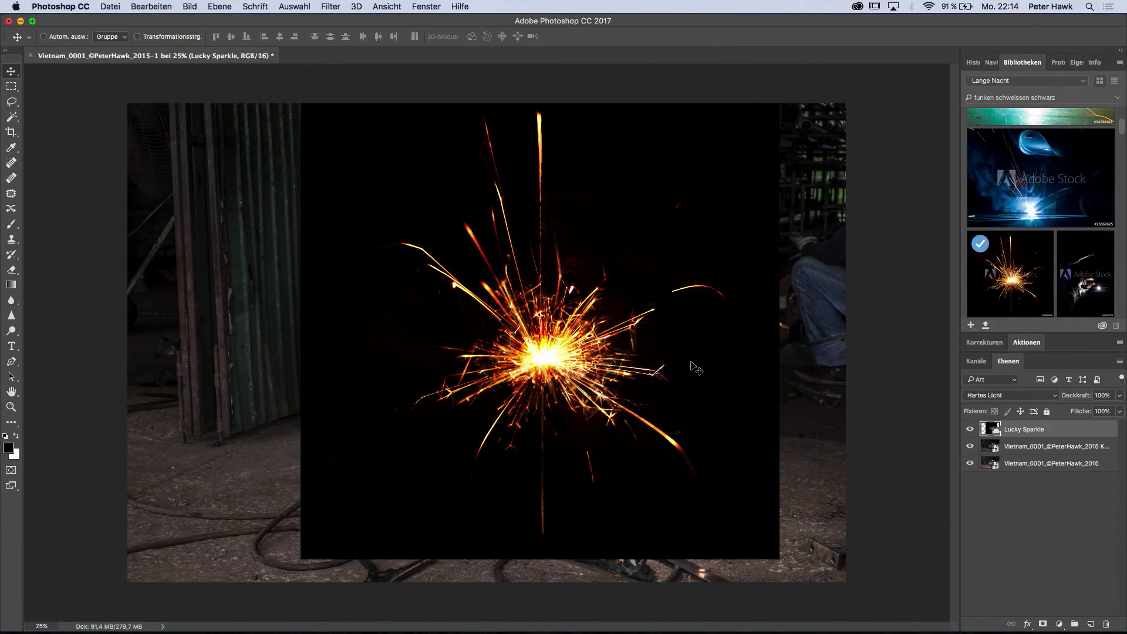
key(shift+minus)
key(shift+minus)
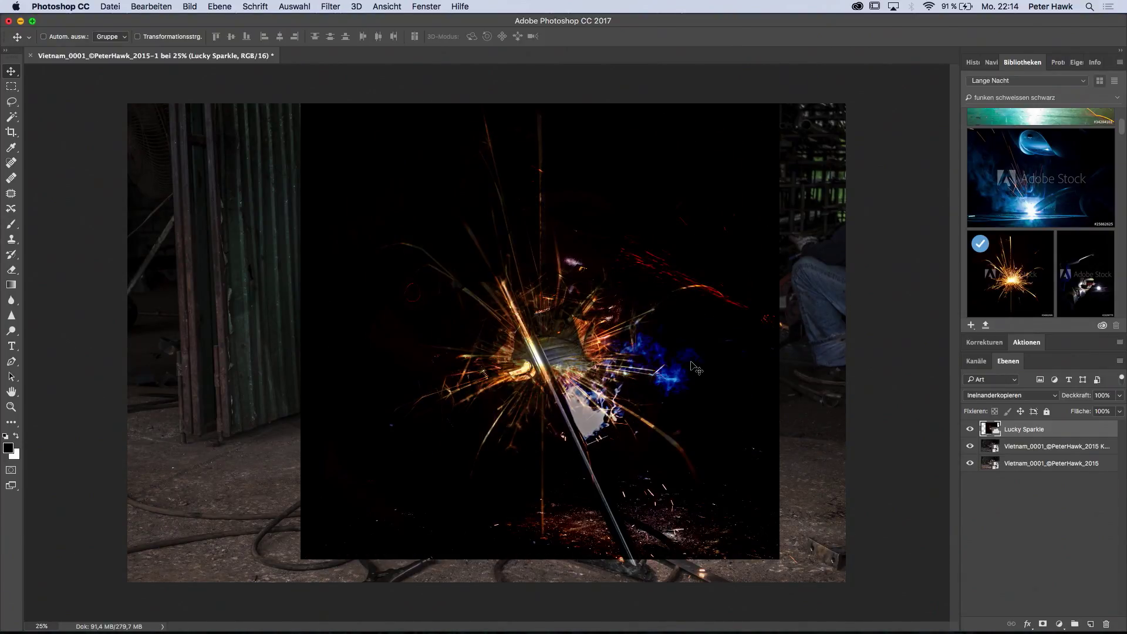
key(shift+minus)
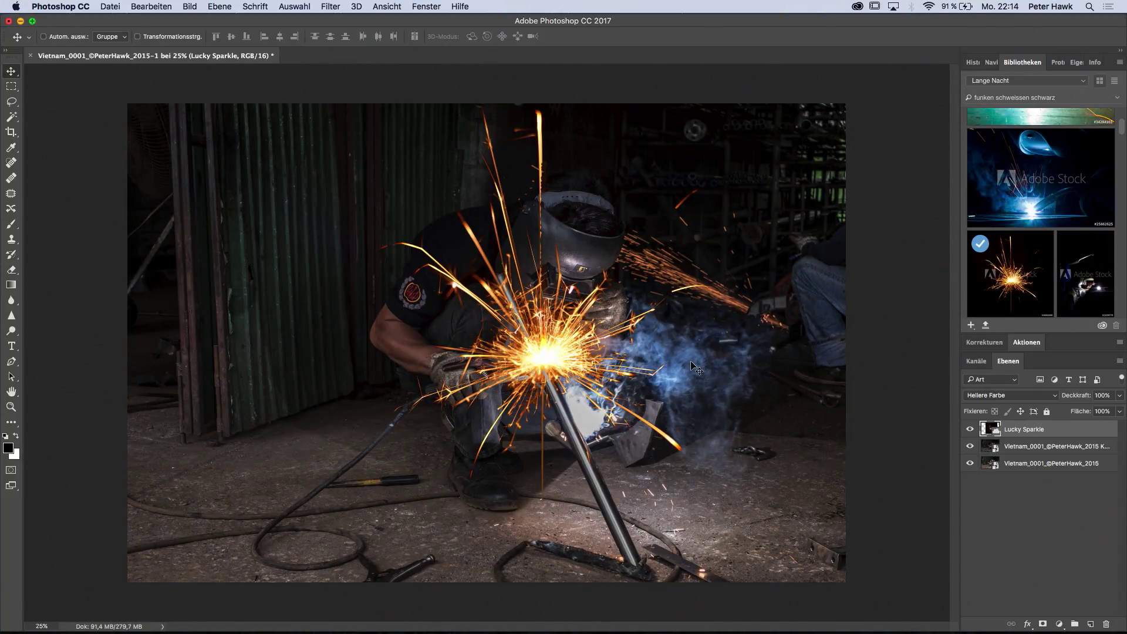
key(shift+minus)
key(shift+minus)
key(shift+minus)
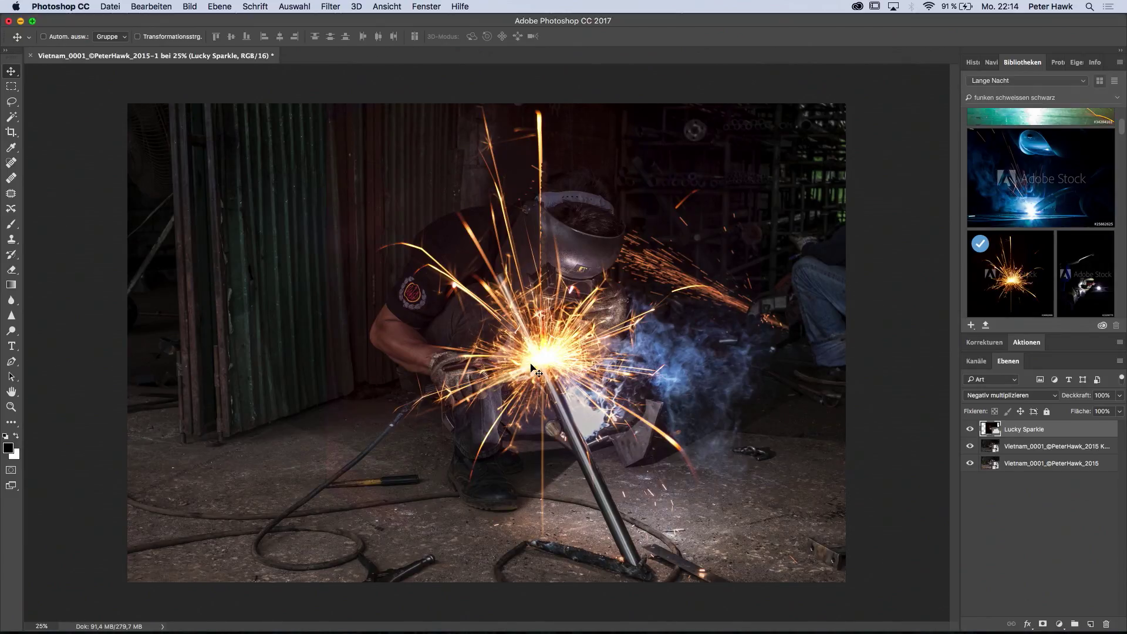
Move Lucky Sparkle onto the welding spot and raise its 'Diese Ebene' black blend-if slider to 18.
mouse_move(550, 365)
mouse_down()
mouse_move(575, 420)
mouse_move(654, 427)
mouse_move(553, 419)
mouse_move(615, 358)
mouse_move(620, 435)
mouse_move(569, 437)
mouse_up()
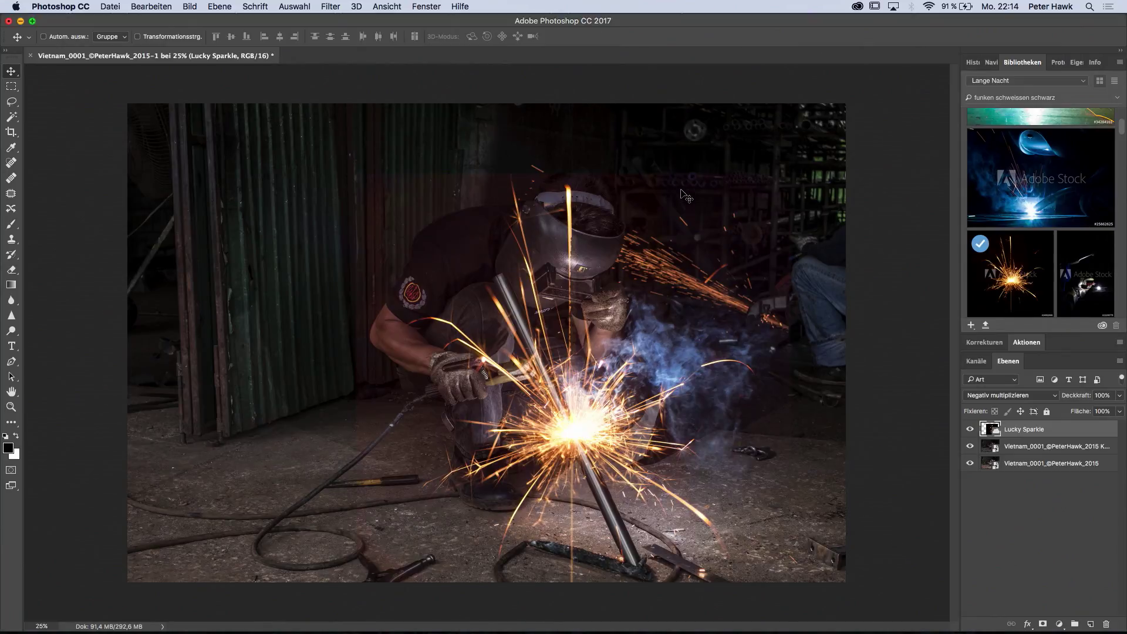
double_click(1059, 434)
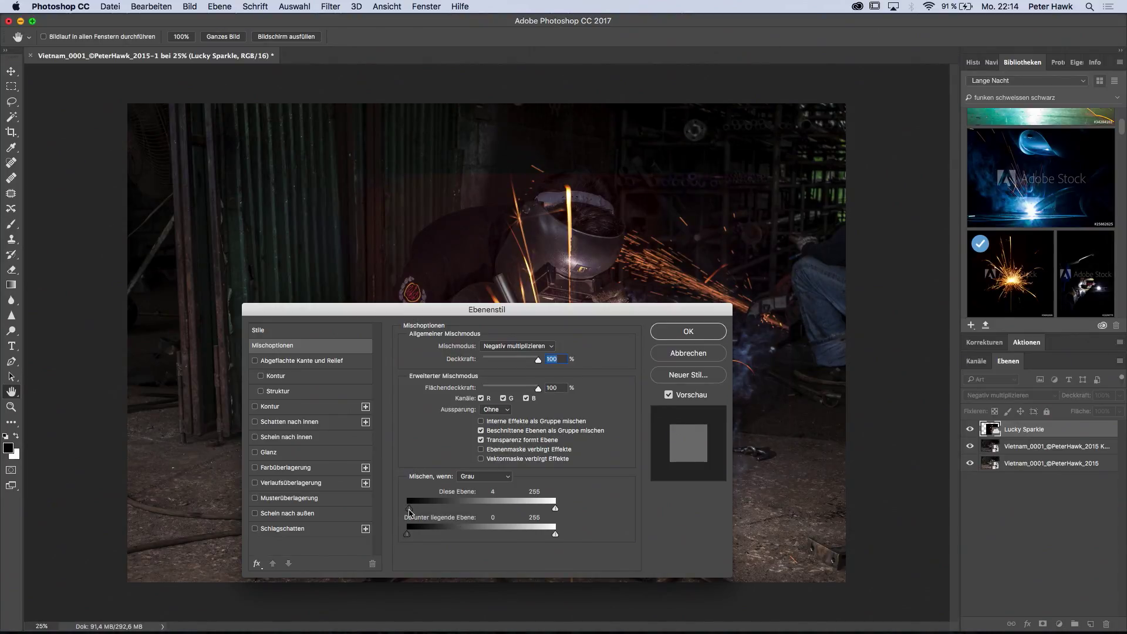
click(674, 333)
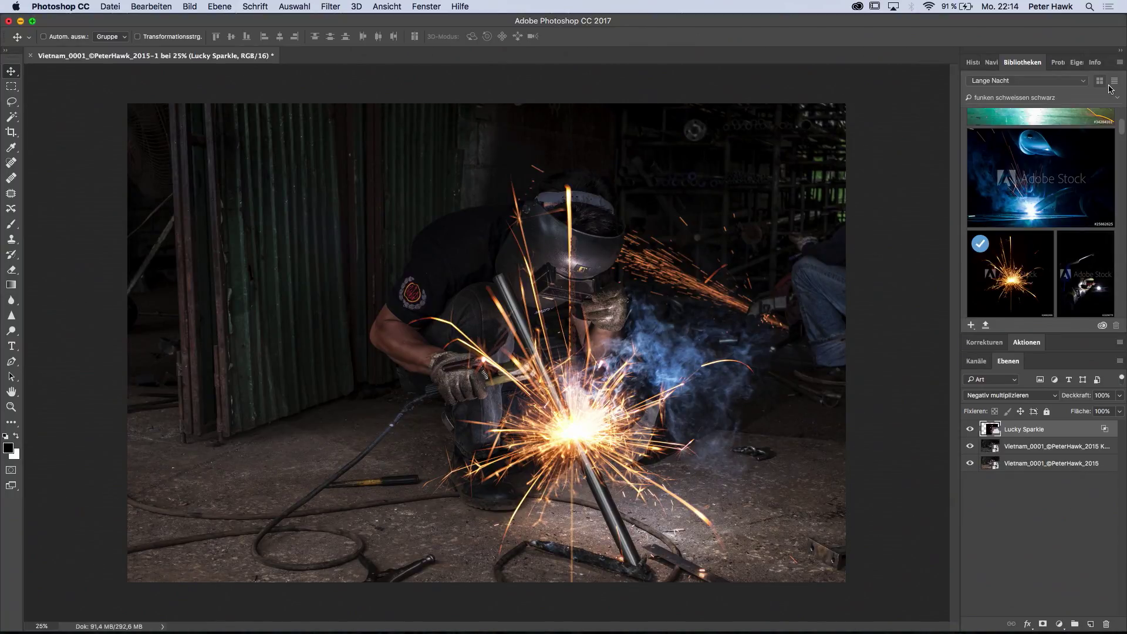
Switch through the flares and Meine Bibliothek libraries, ending back on Lange Nacht.
click(1087, 81)
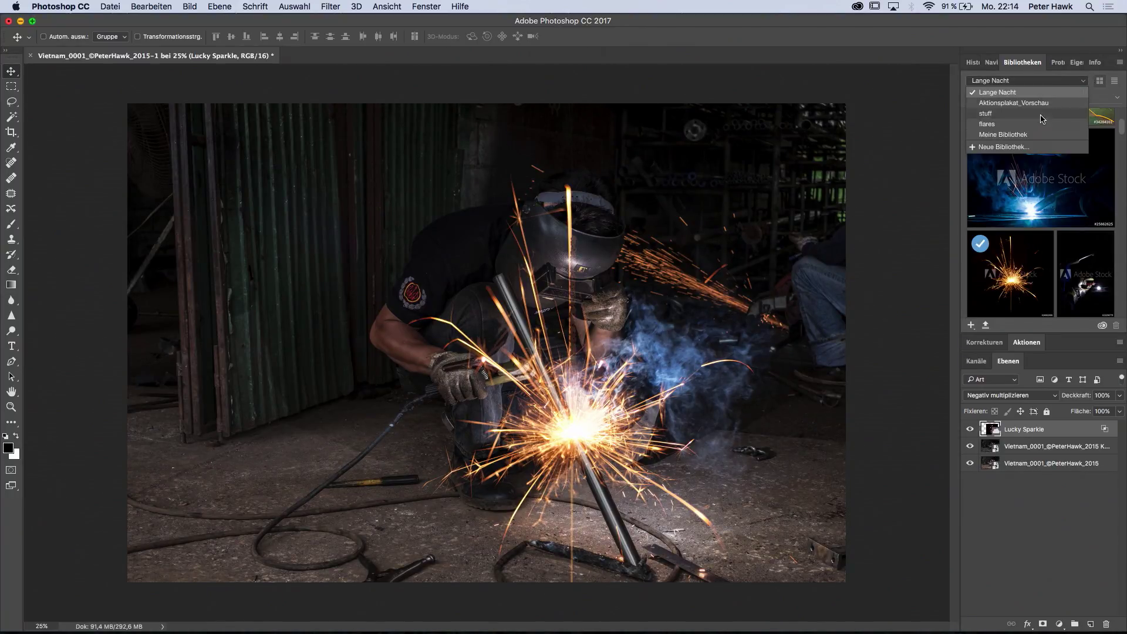
click(1023, 127)
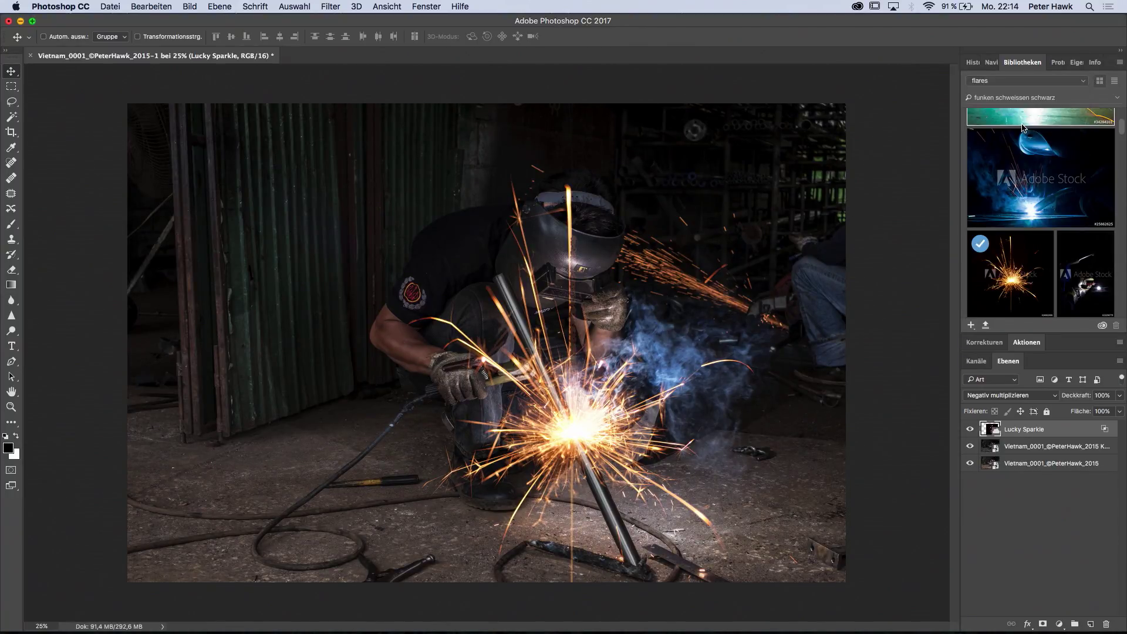
click(1079, 82)
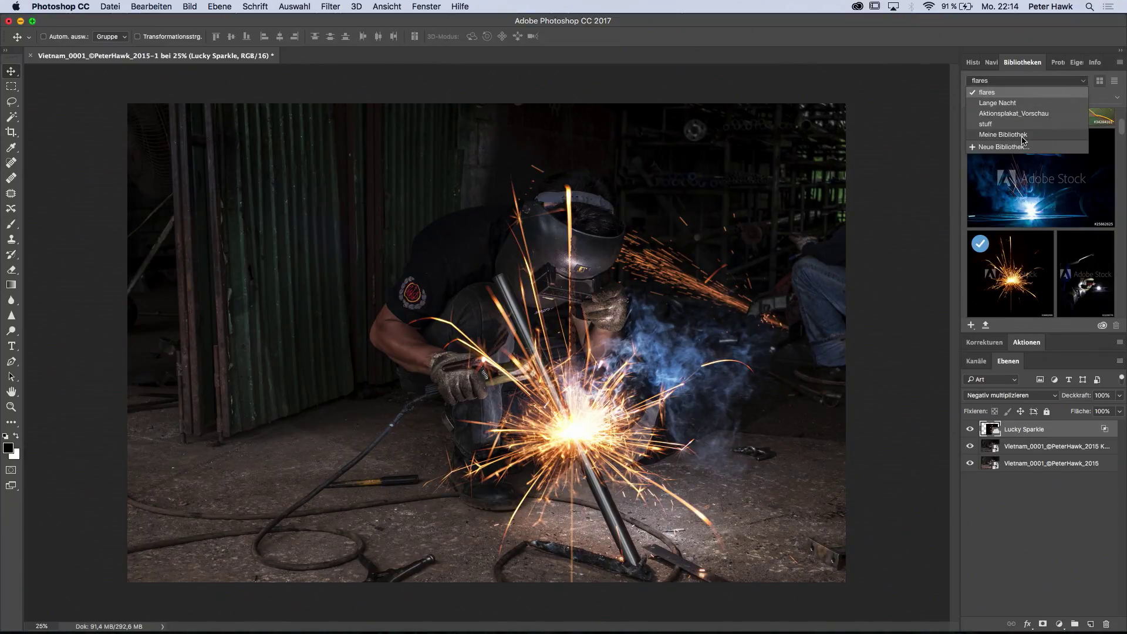
click(1022, 135)
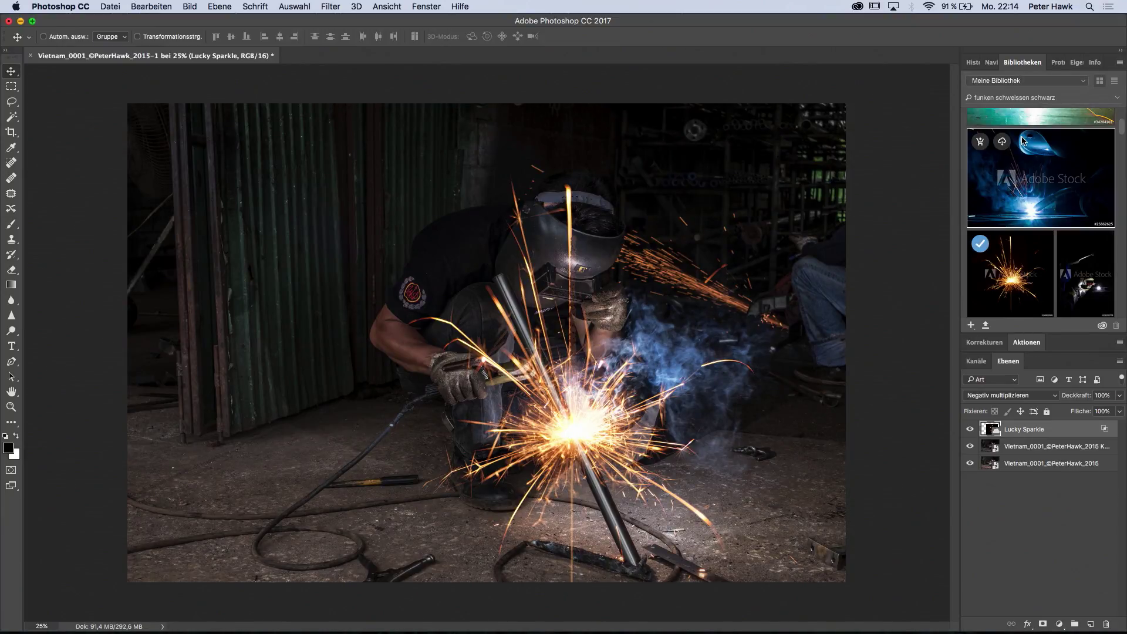
click(1082, 84)
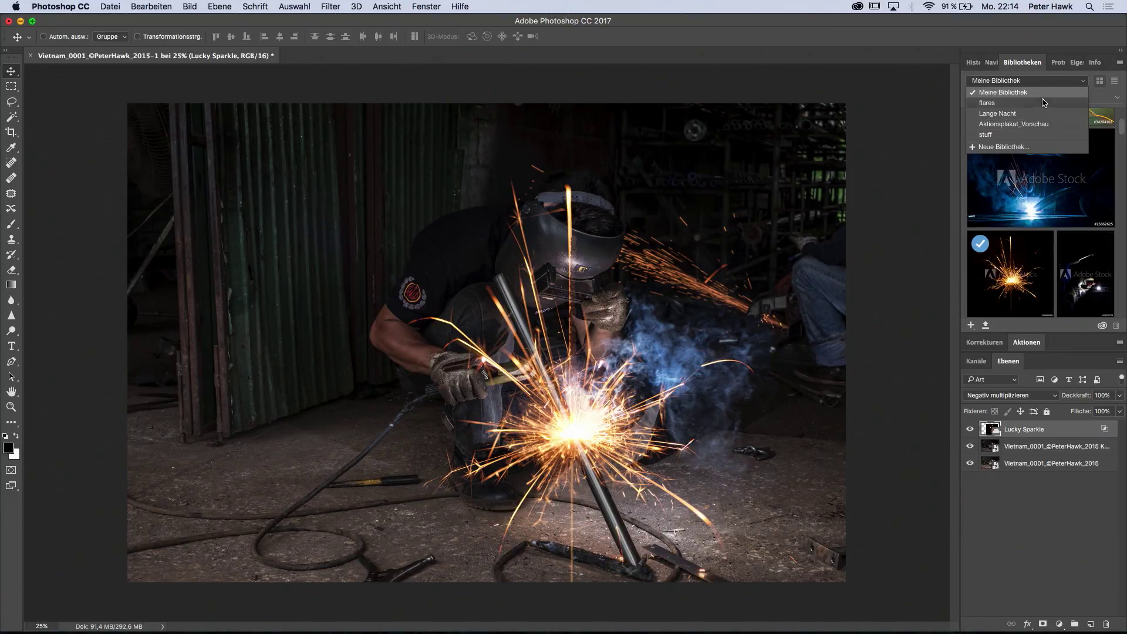
click(1032, 113)
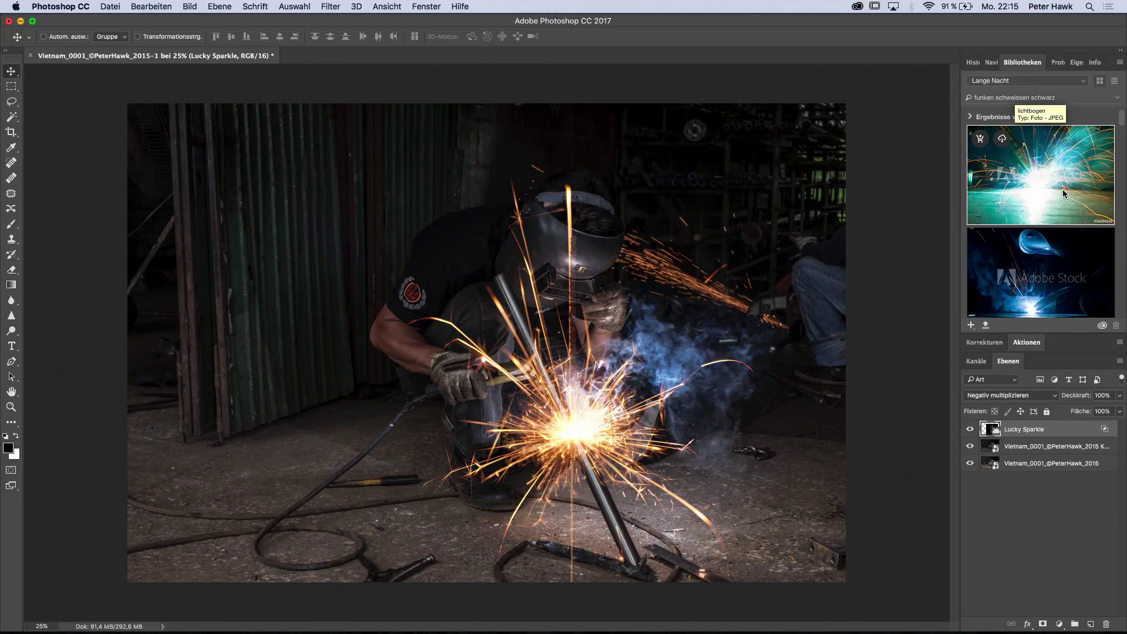
Browse the Adobe Stock results, then clear the search to list Lange Nacht's saved graphics.
scroll(1063, 189, down, 2)
scroll(1063, 189, down, 2)
scroll(1061, 212, down, 2)
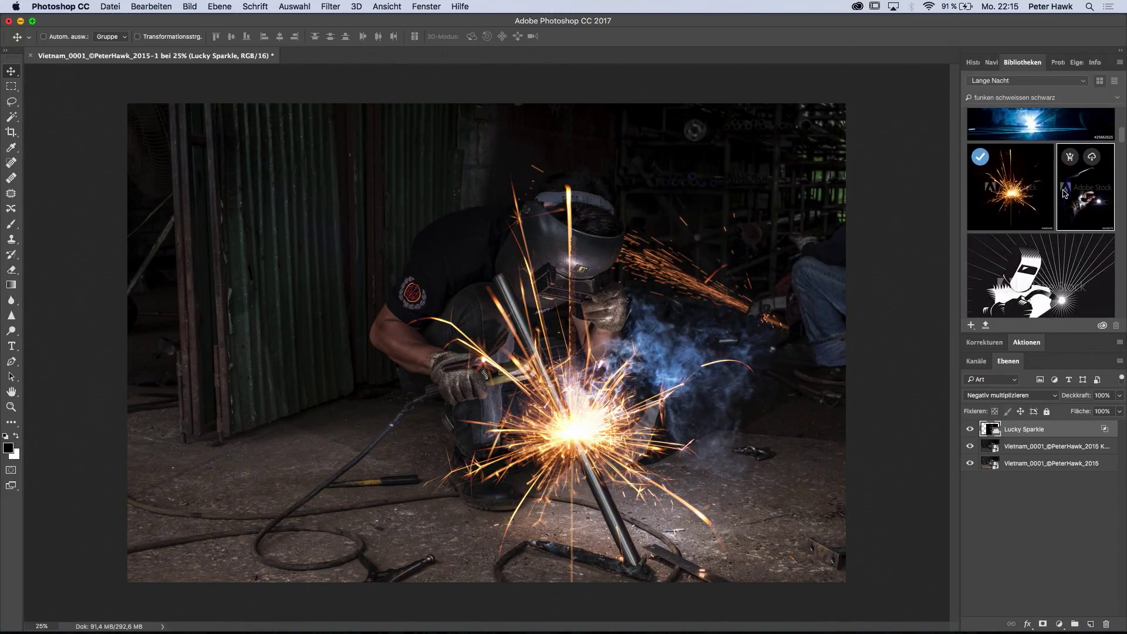
scroll(1060, 235, down, 2)
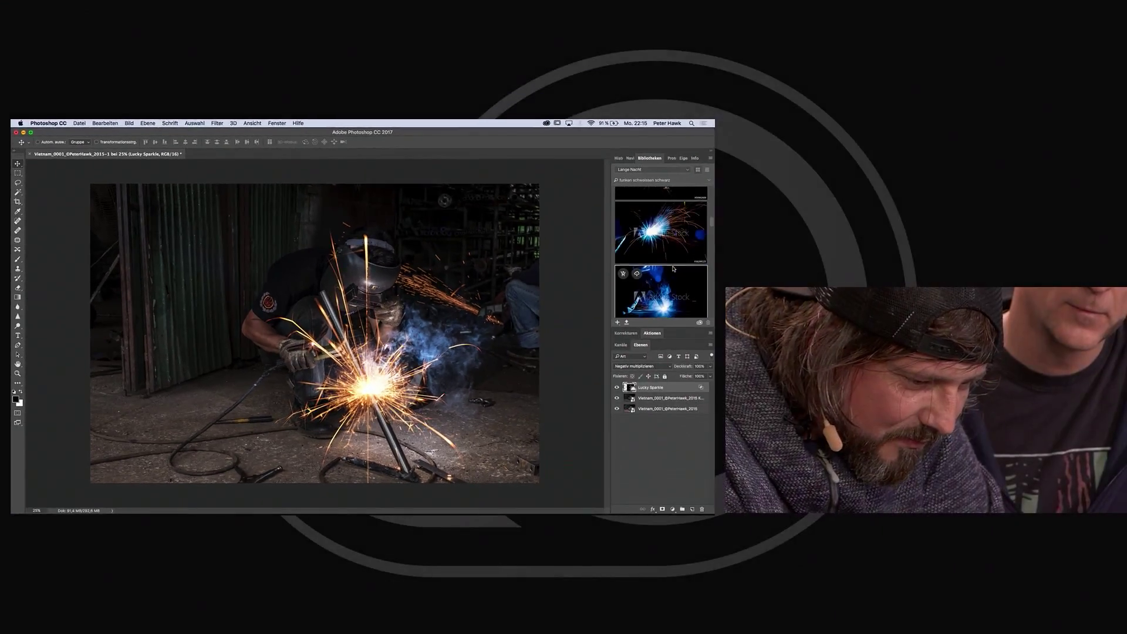
scroll(673, 252, down, 2)
scroll(673, 258, down, 2)
scroll(674, 264, down, 2)
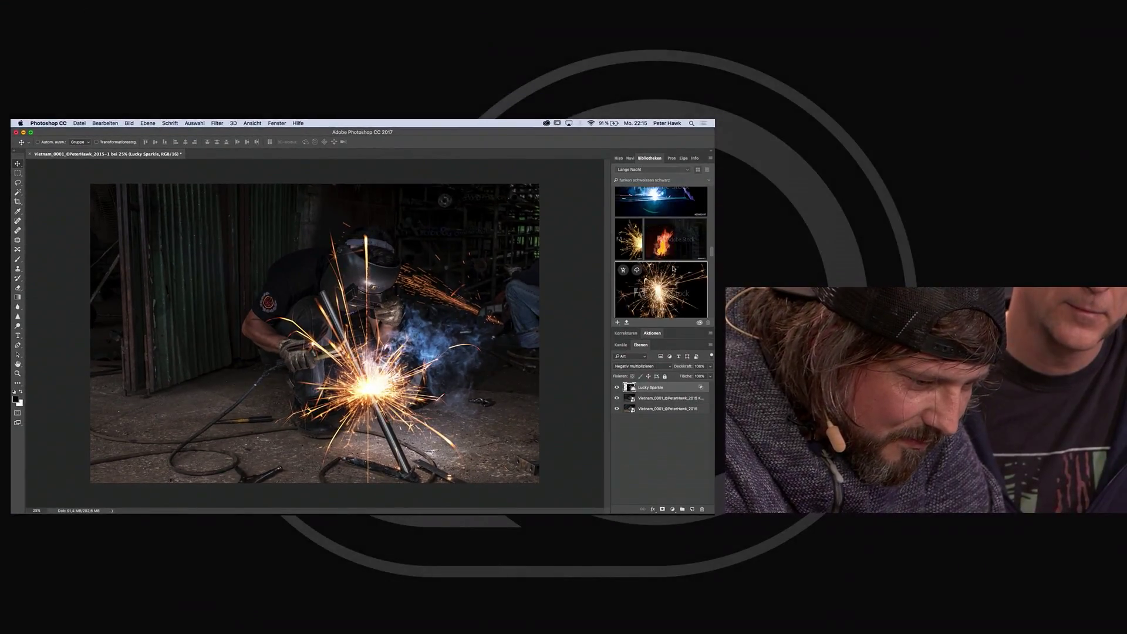
scroll(673, 268, down, 2)
scroll(673, 269, down, 2)
scroll(673, 269, down, 2)
scroll(673, 268, down, 2)
scroll(673, 269, down, 2)
scroll(674, 269, down, 2)
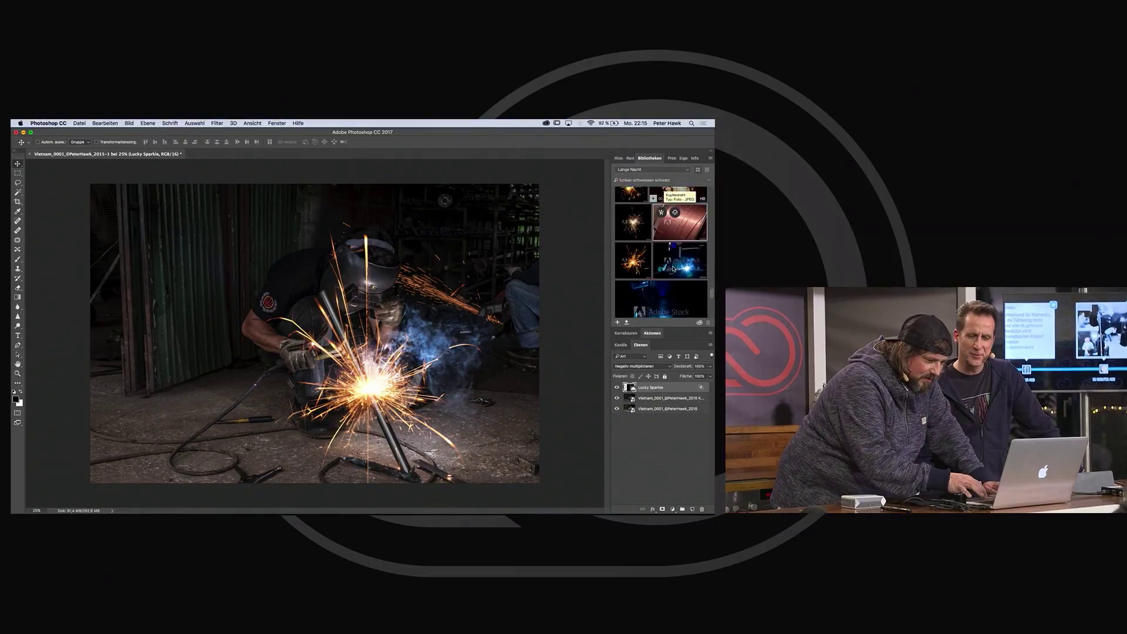
scroll(674, 269, down, 2)
scroll(674, 269, down, 2)
scroll(673, 269, up, 4)
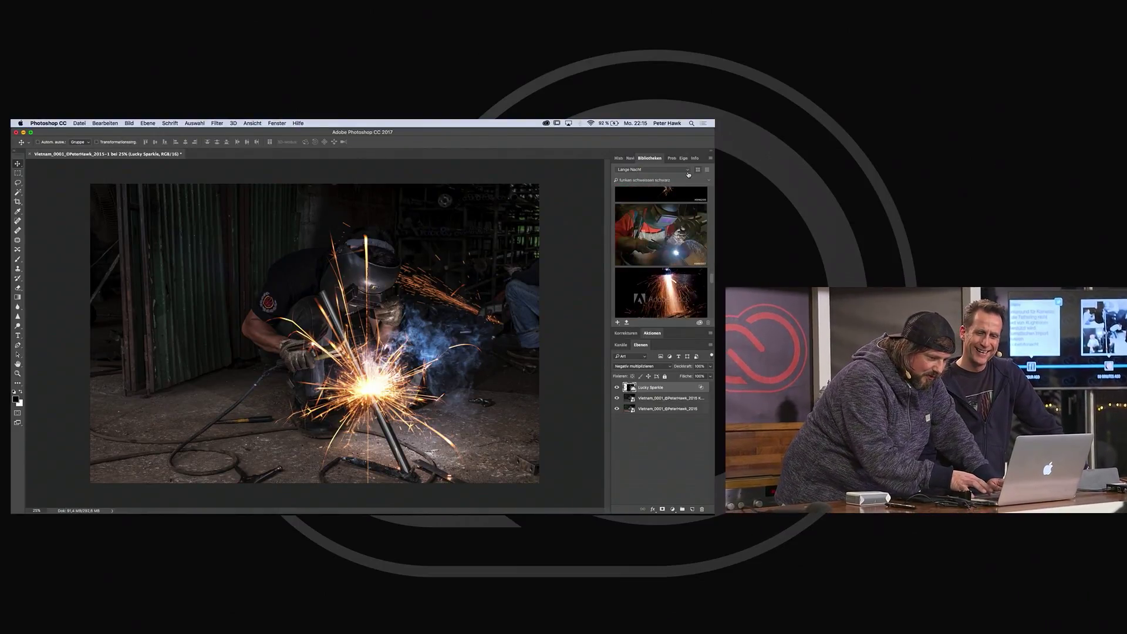
click(701, 181)
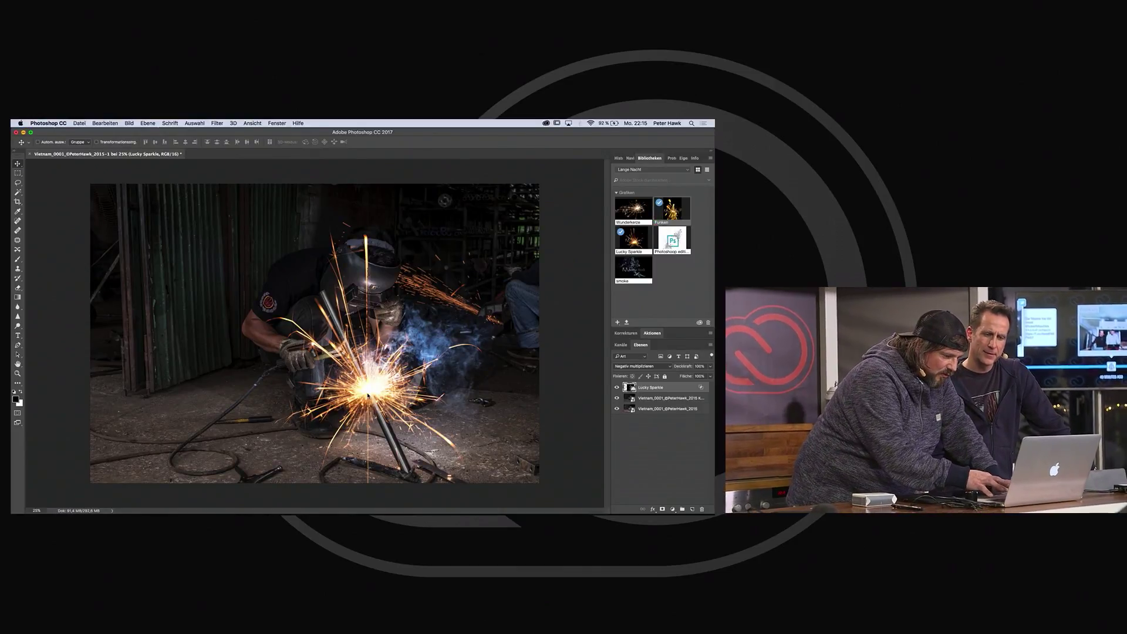
Place the Funken spark graphic, rotate it about 40° counterclockwise and nudge it up-right.
drag(674, 207, 368, 376)
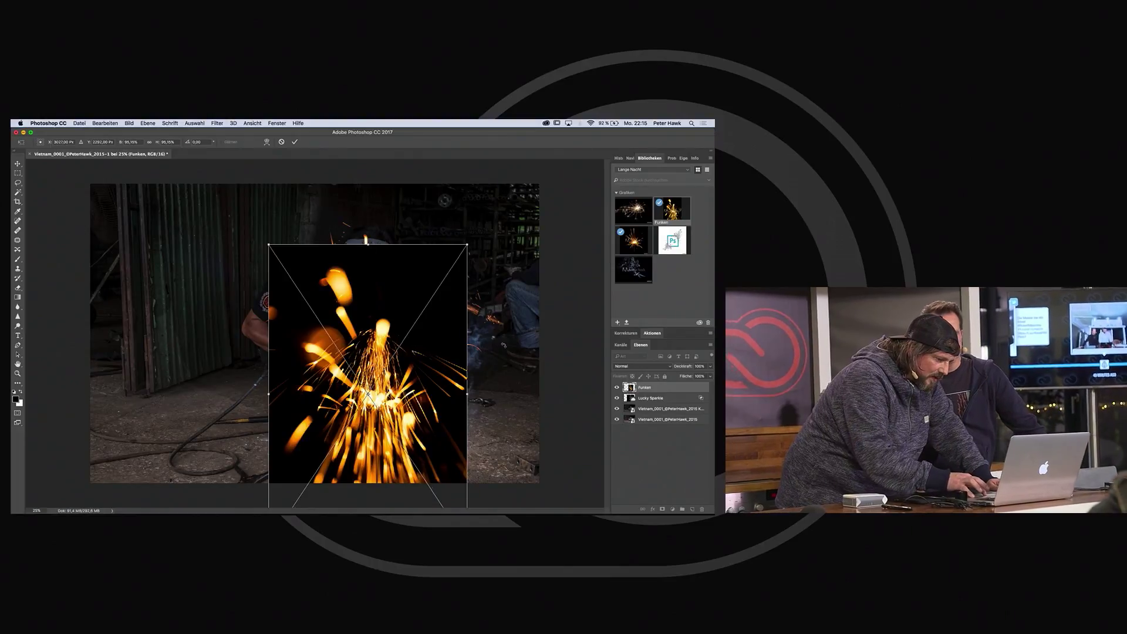
drag(504, 346, 444, 266)
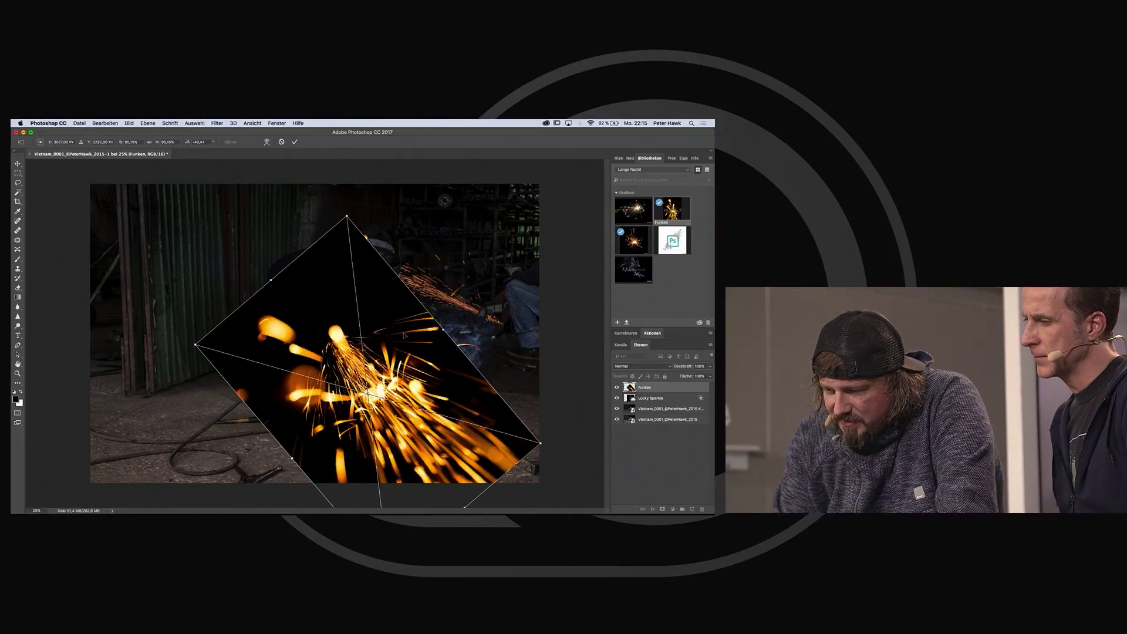
drag(404, 336, 434, 319)
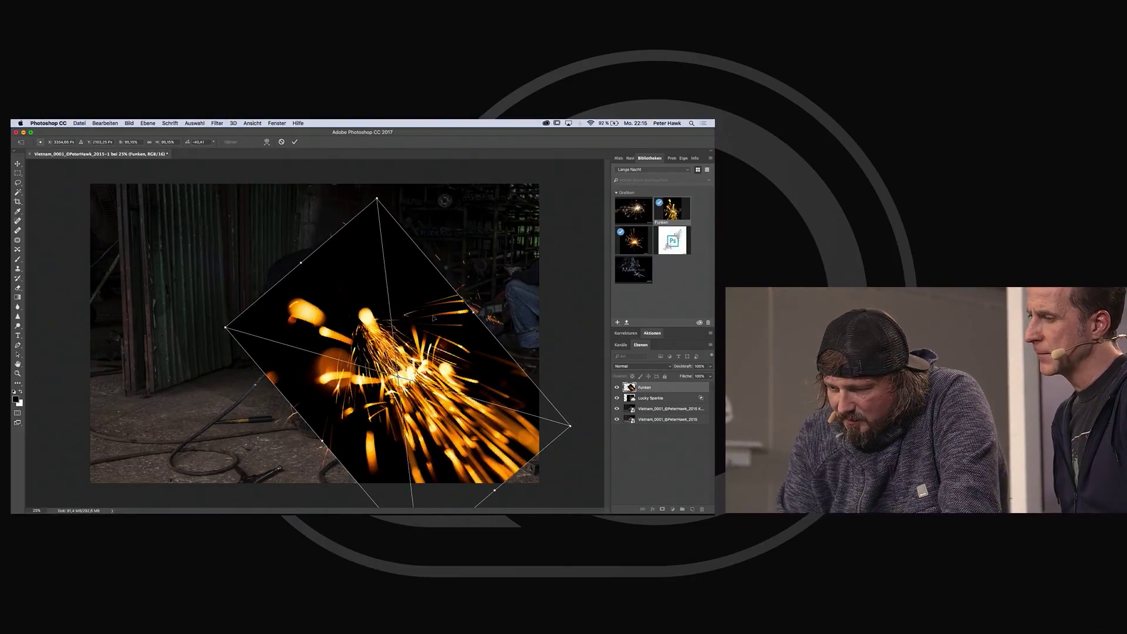
Distort the Funken sparks' right corner upward, commit, and blend the layer with Screen.
right_click(433, 318)
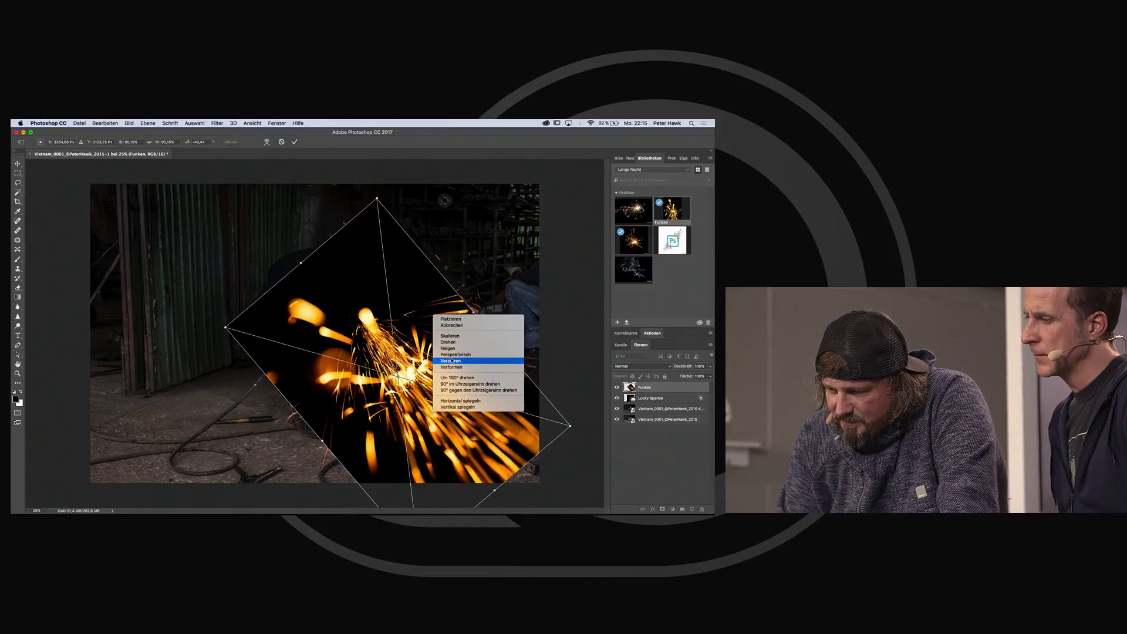
click(451, 360)
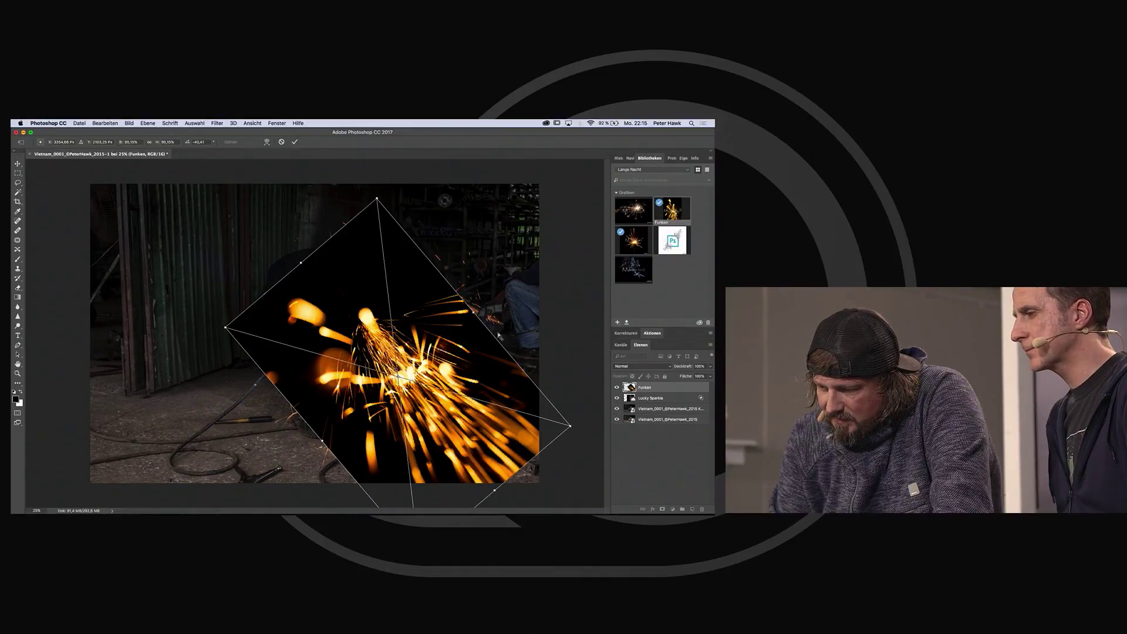
drag(571, 429, 587, 317)
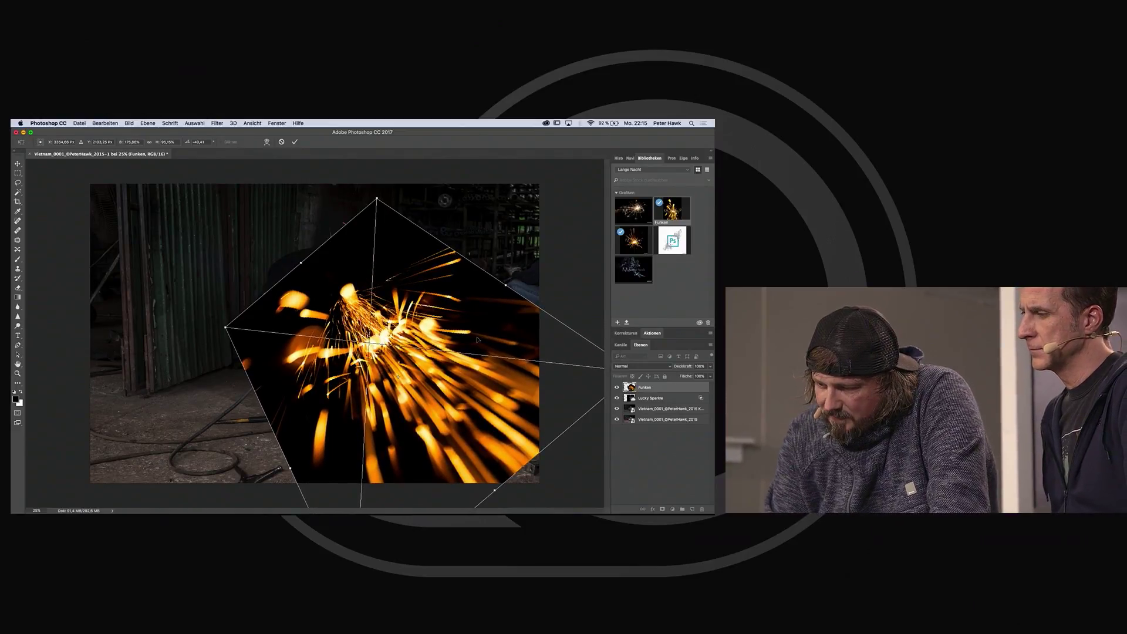
key(Return)
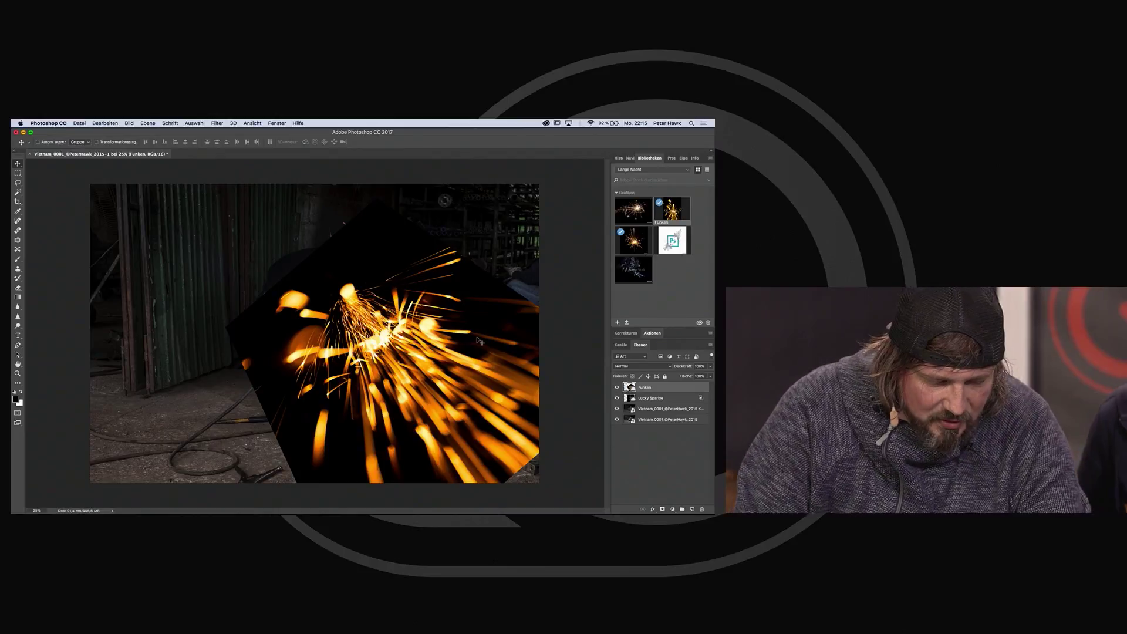
key(shift+alt+s)
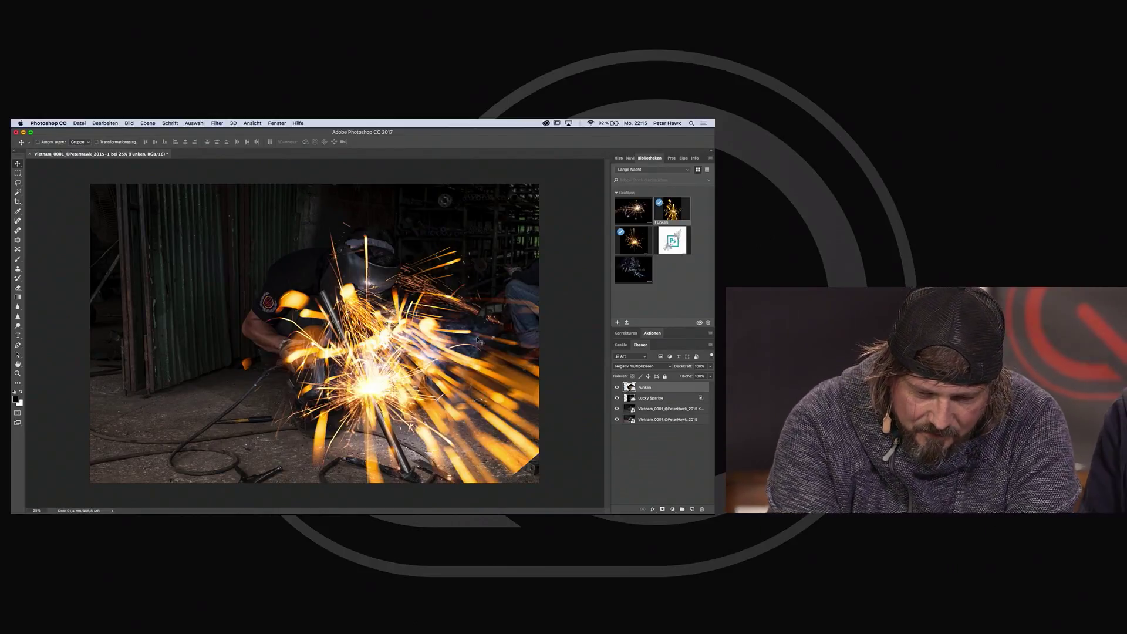
Move the Funken sparks down-right onto the welding point and bring up the adjustment layer list.
drag(407, 365, 424, 461)
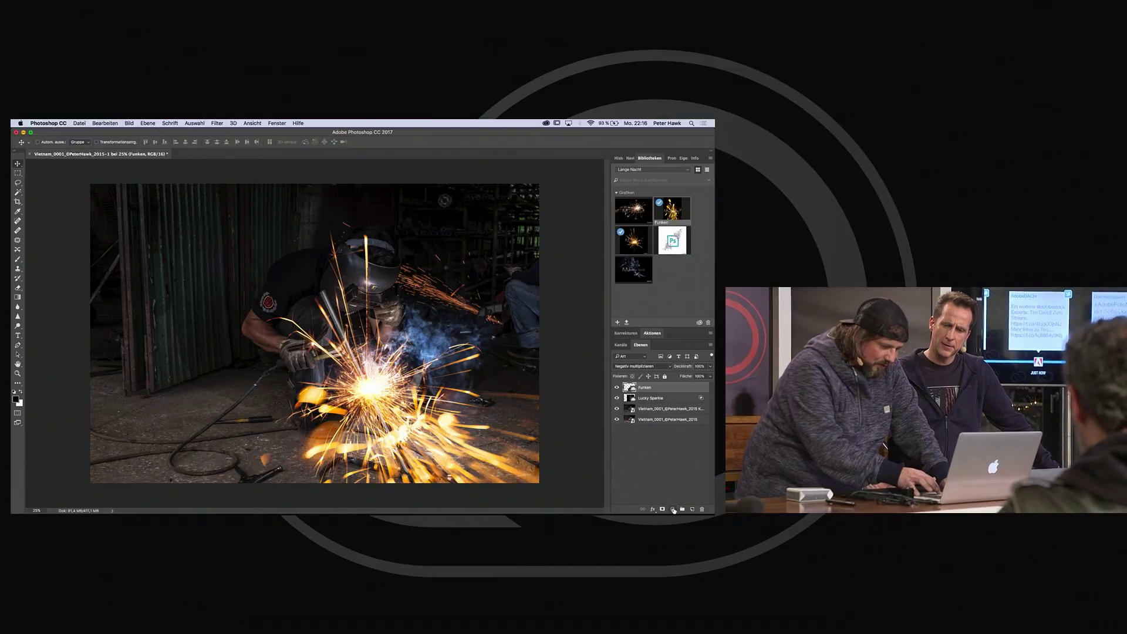
click(674, 510)
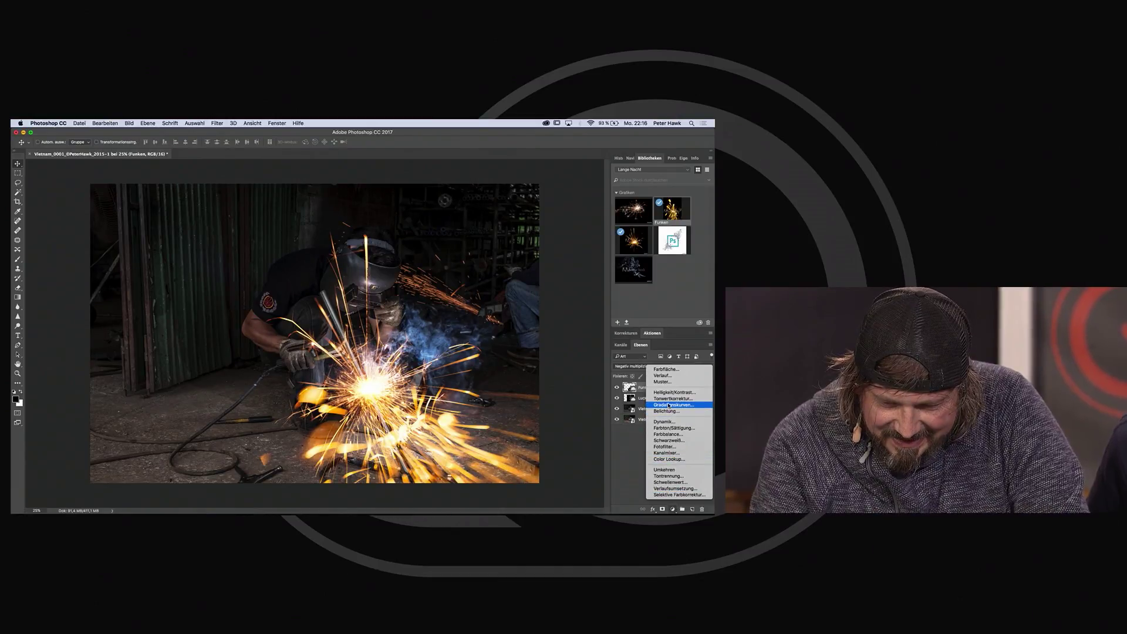
Add a Gradationskurven layer with the FX-Ray - Blueberry Pie preset at roughly half opacity.
click(669, 405)
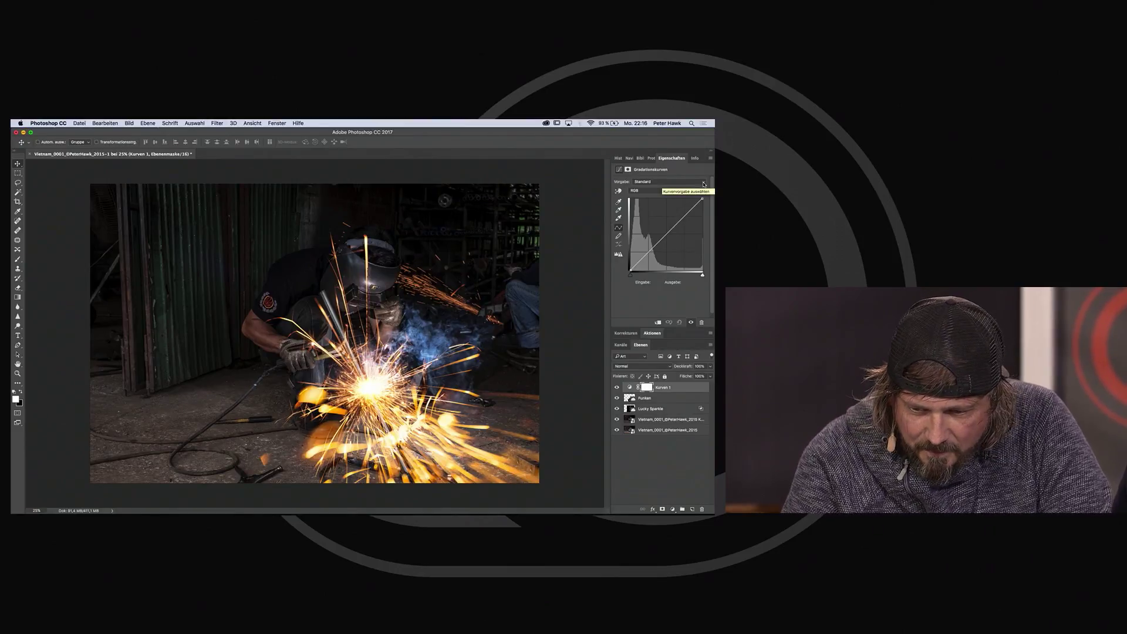
click(704, 184)
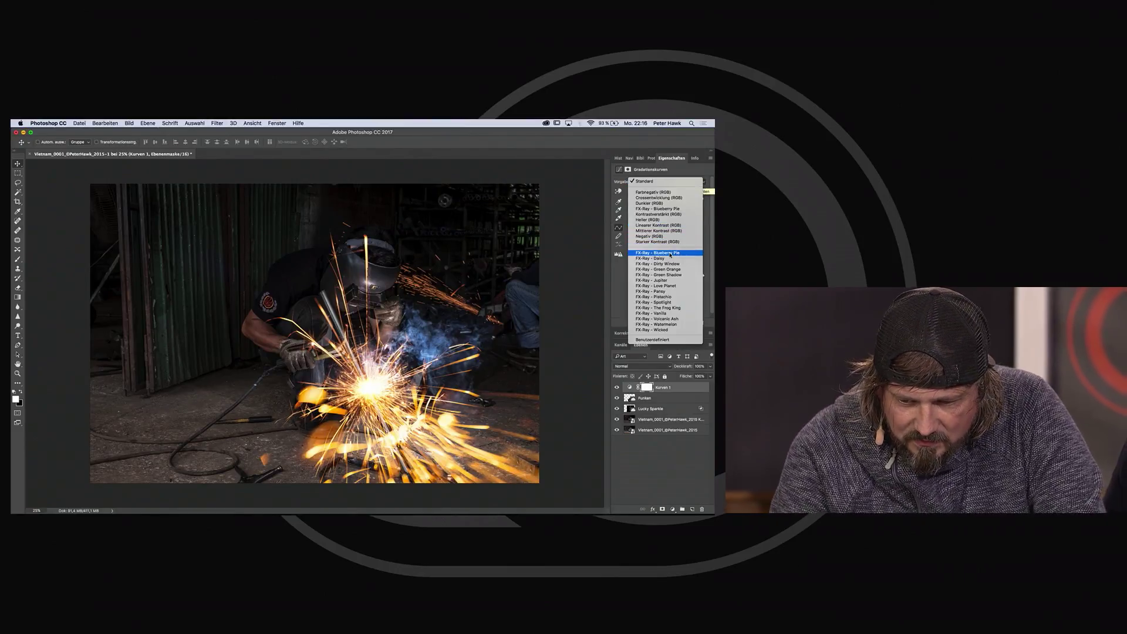
click(670, 254)
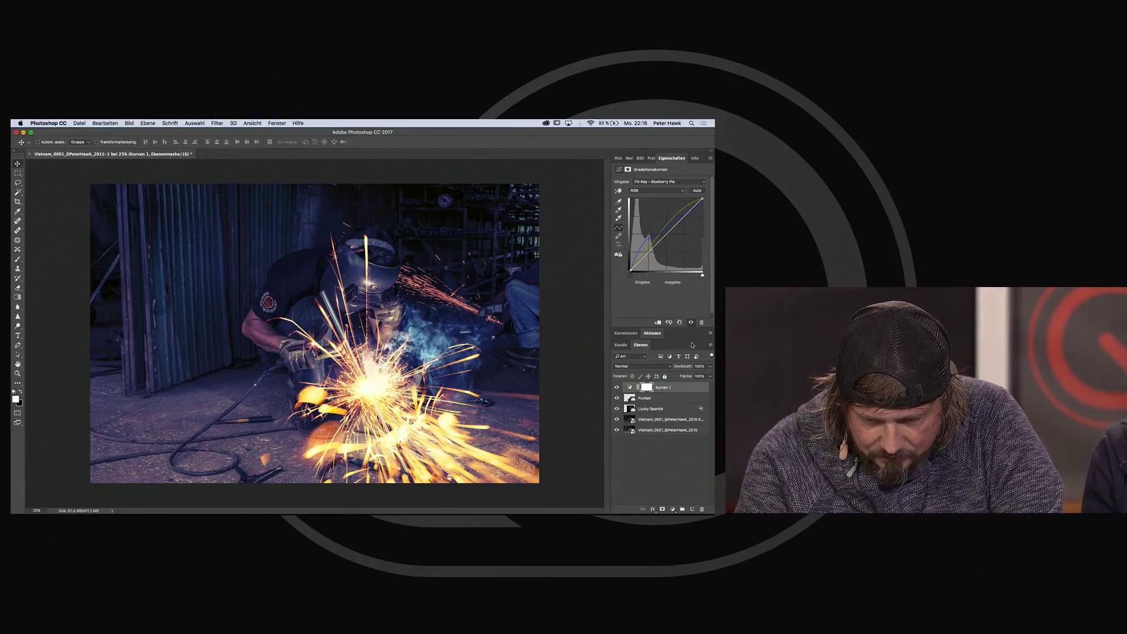
click(710, 375)
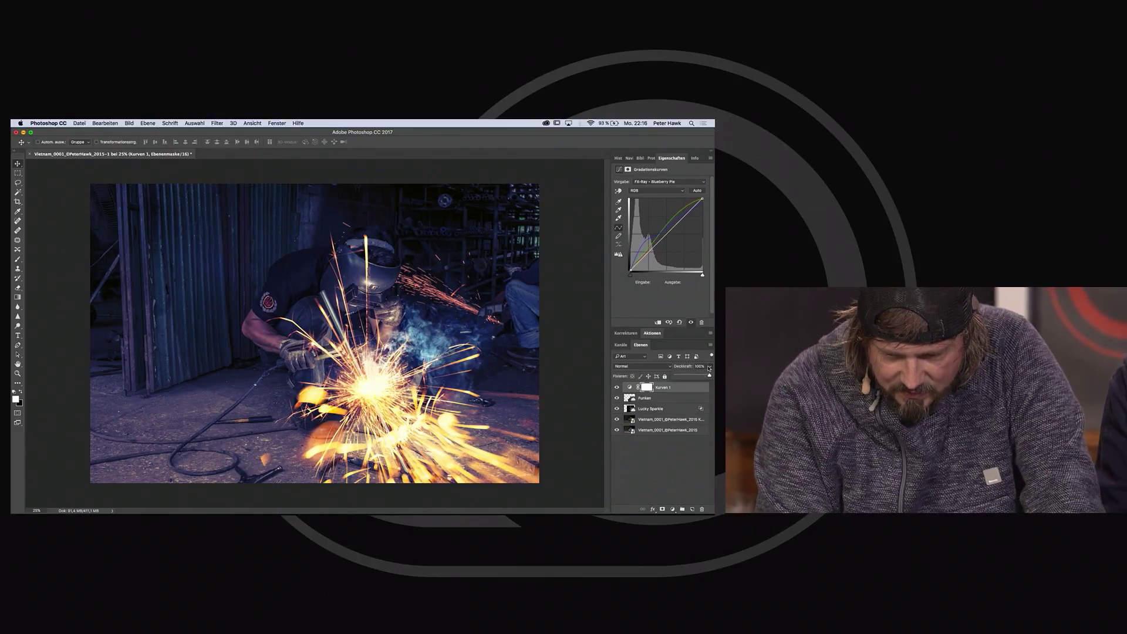
drag(694, 379, 693, 376)
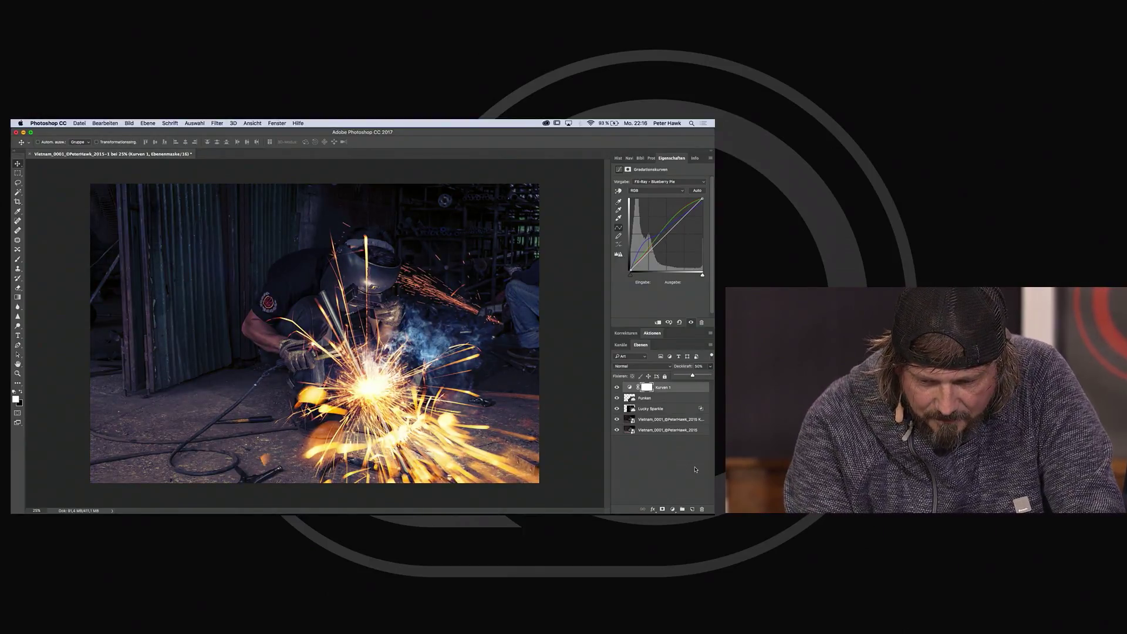
Add a Color Lookup layer using FX-Ray - Apocalypse.3dl at about one-third opacity, with a mask.
click(673, 509)
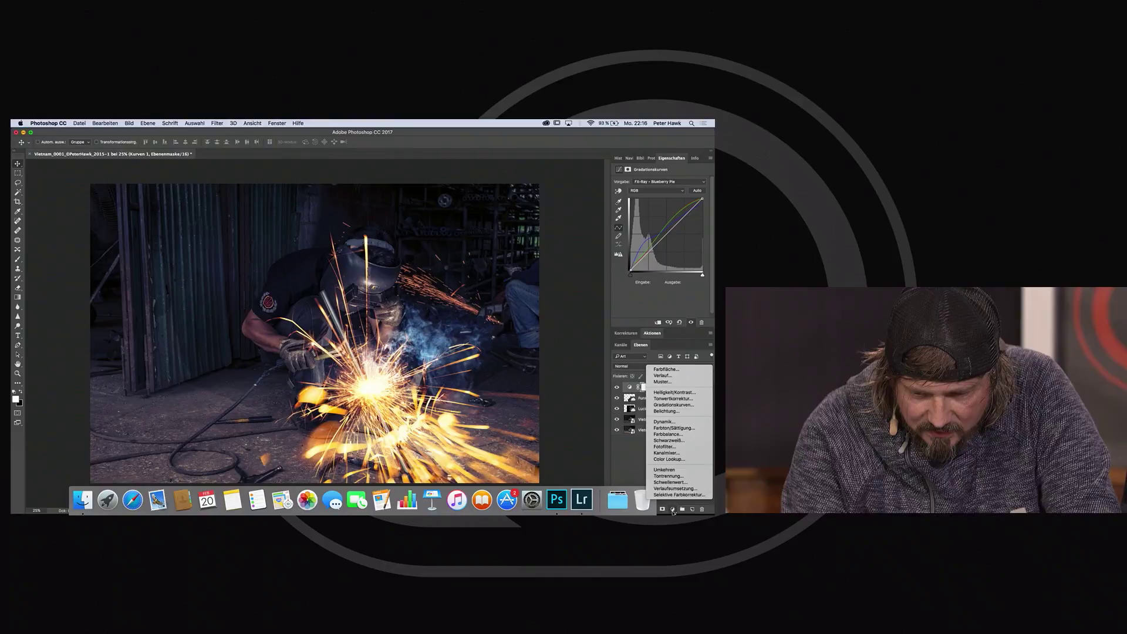
click(679, 460)
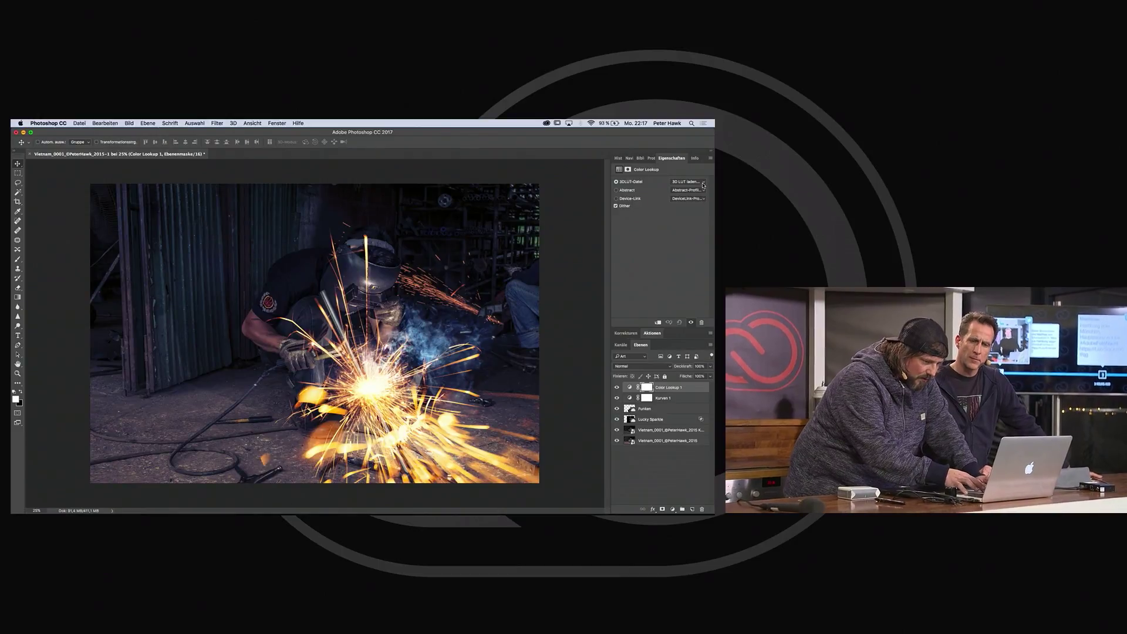
click(704, 184)
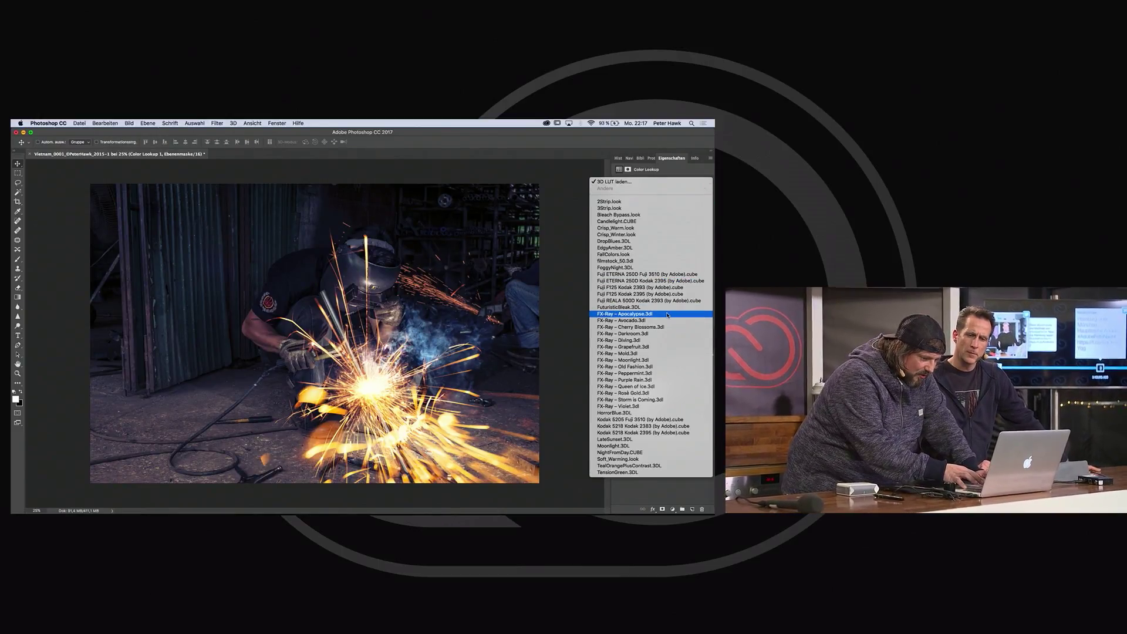
click(668, 315)
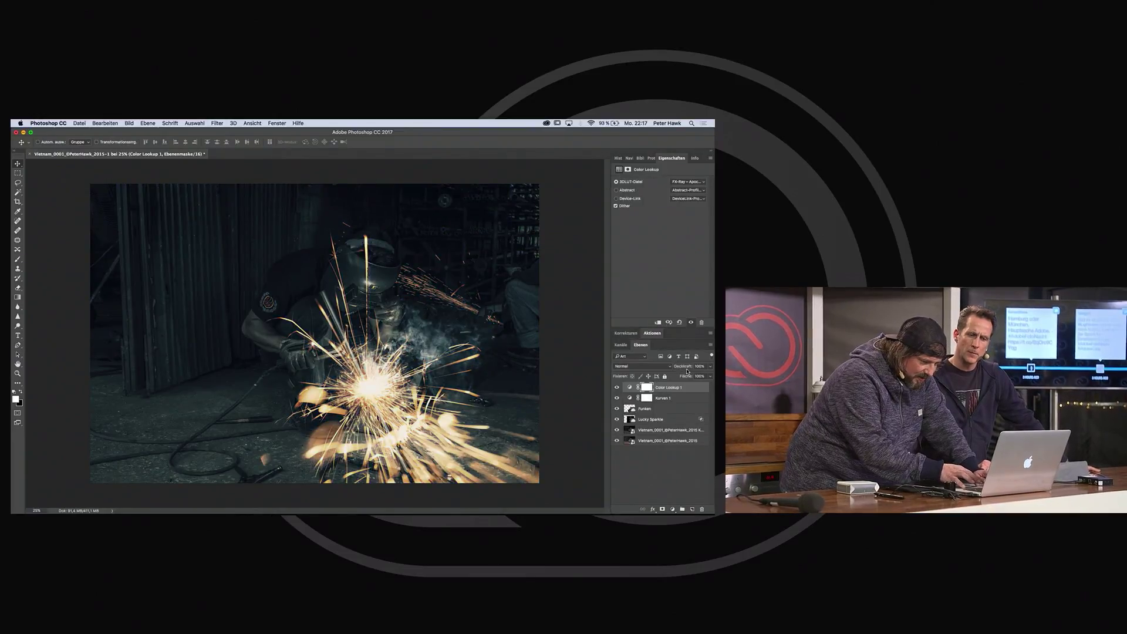
click(710, 376)
drag(700, 377, 688, 377)
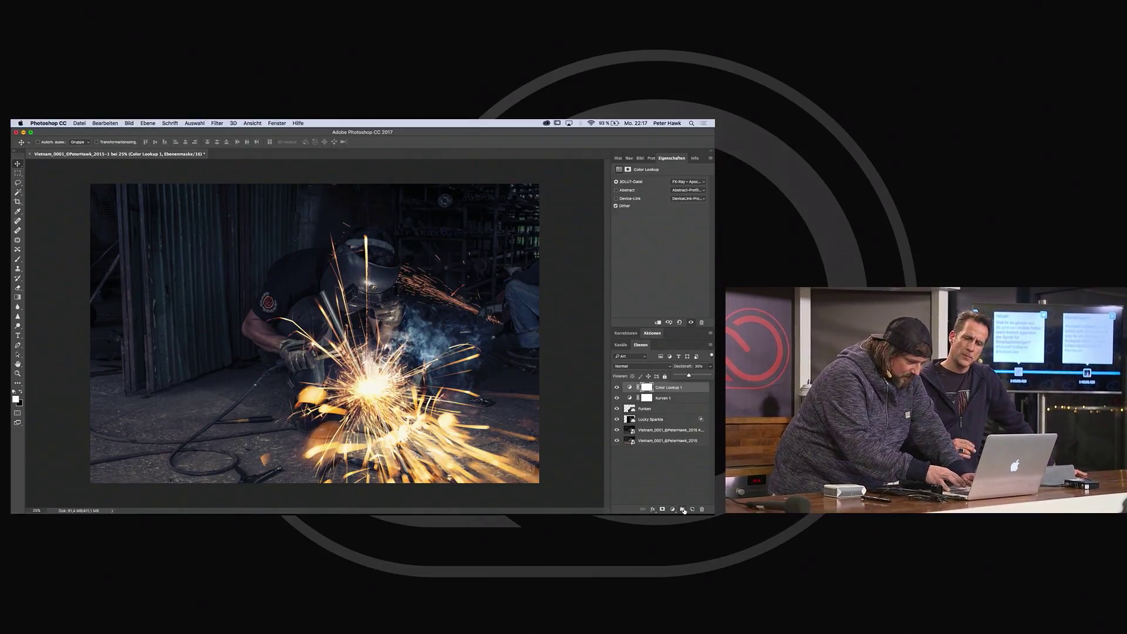
click(662, 509)
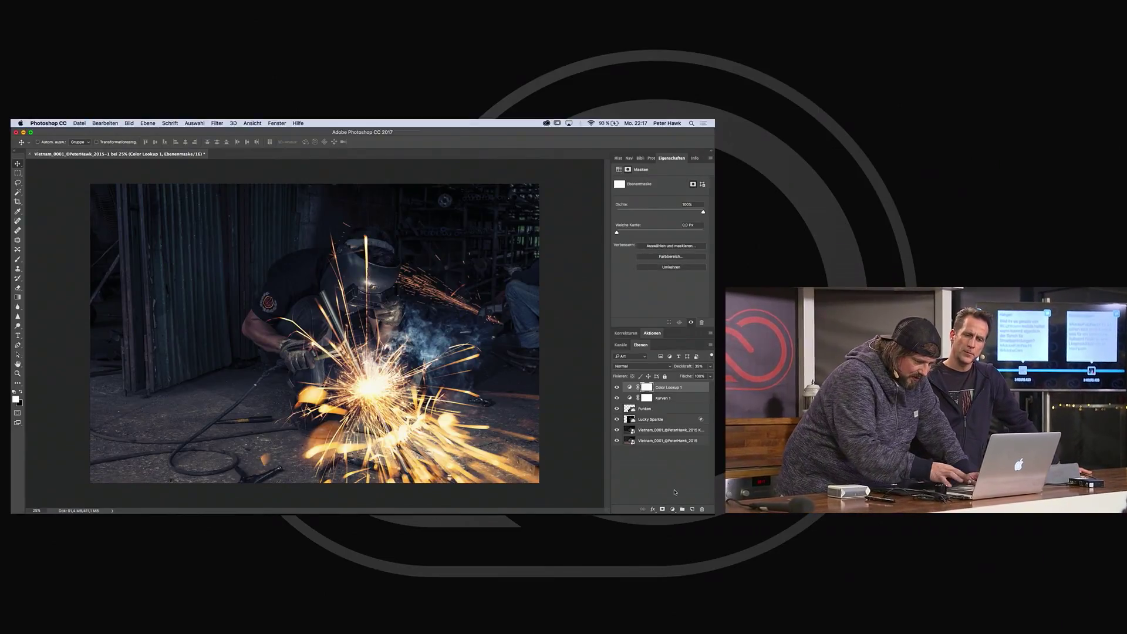
Add a Tonwertkorrektur (Levels) adjustment layer set to Multiplizieren blending.
click(673, 509)
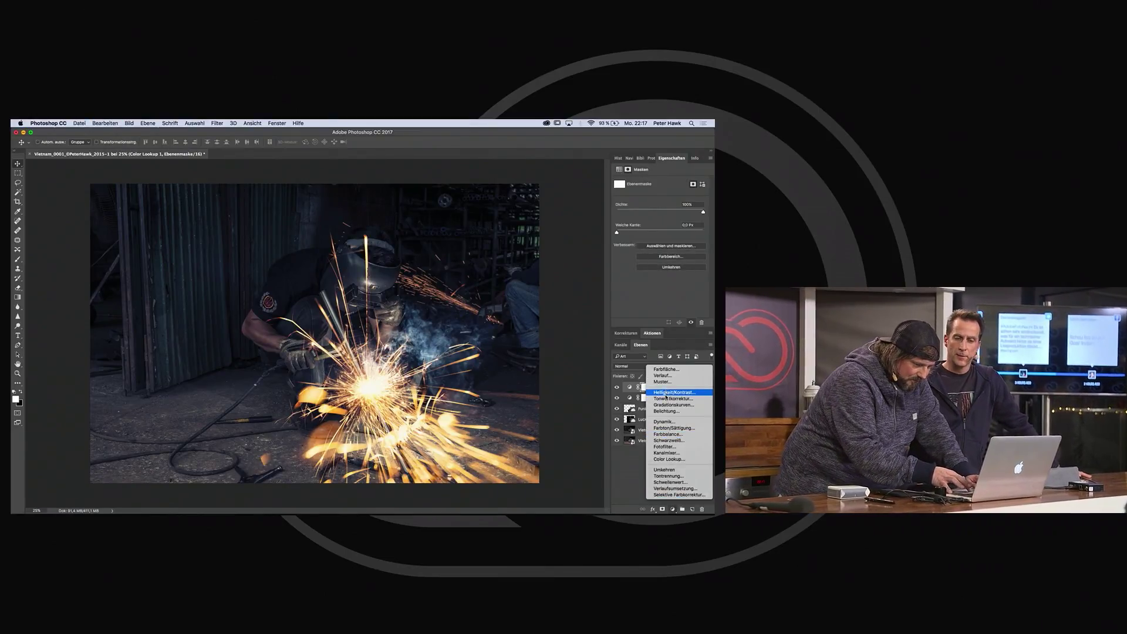
click(667, 399)
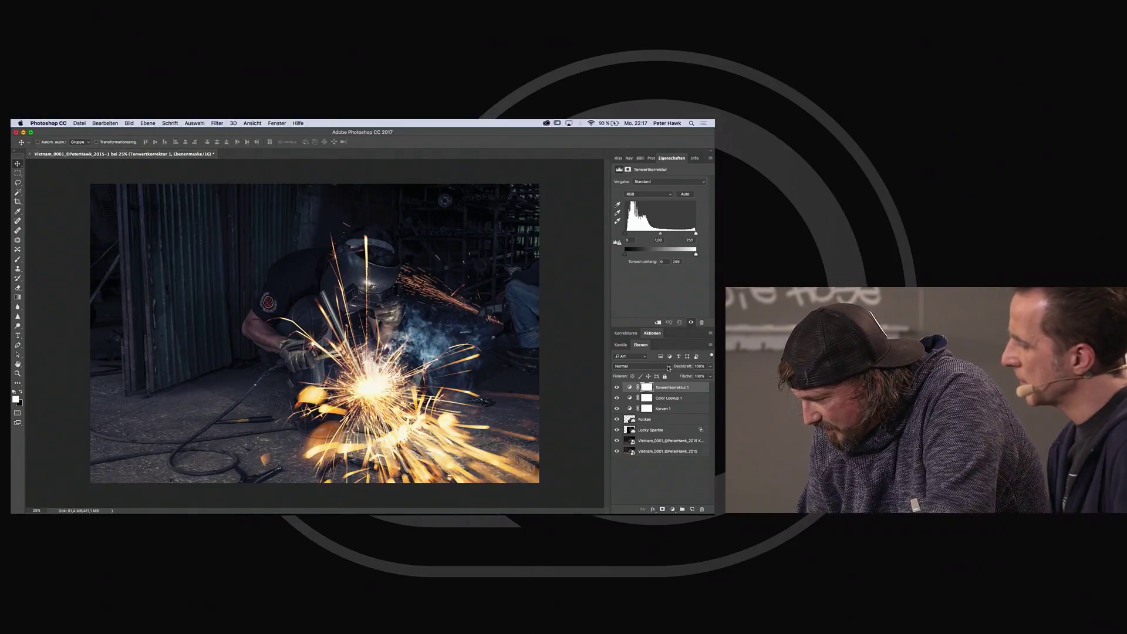
click(671, 367)
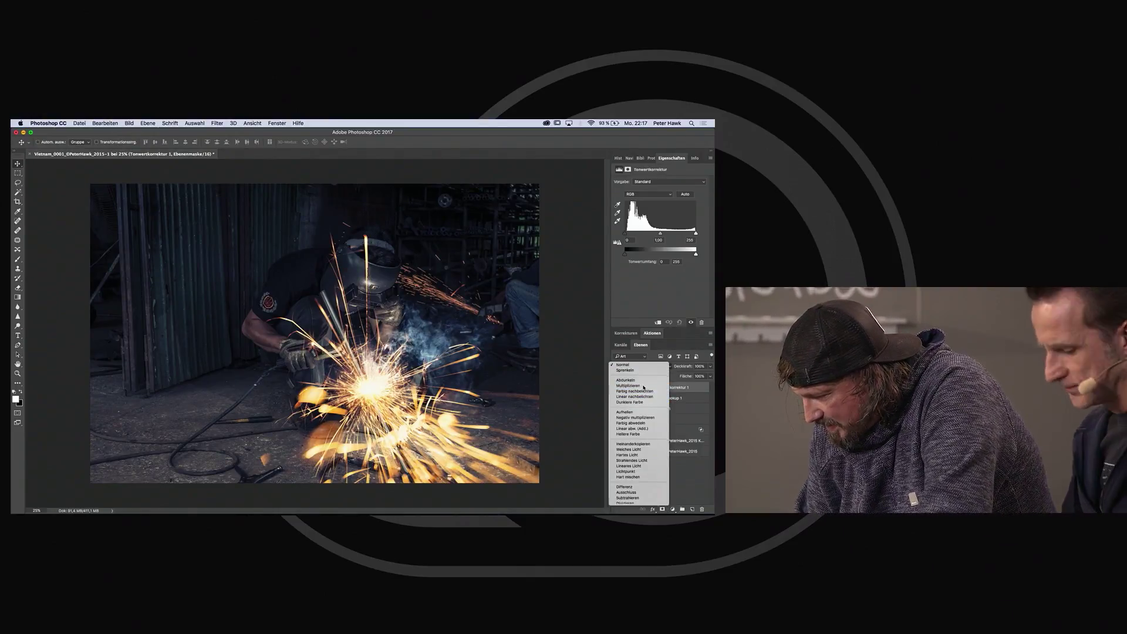
click(644, 387)
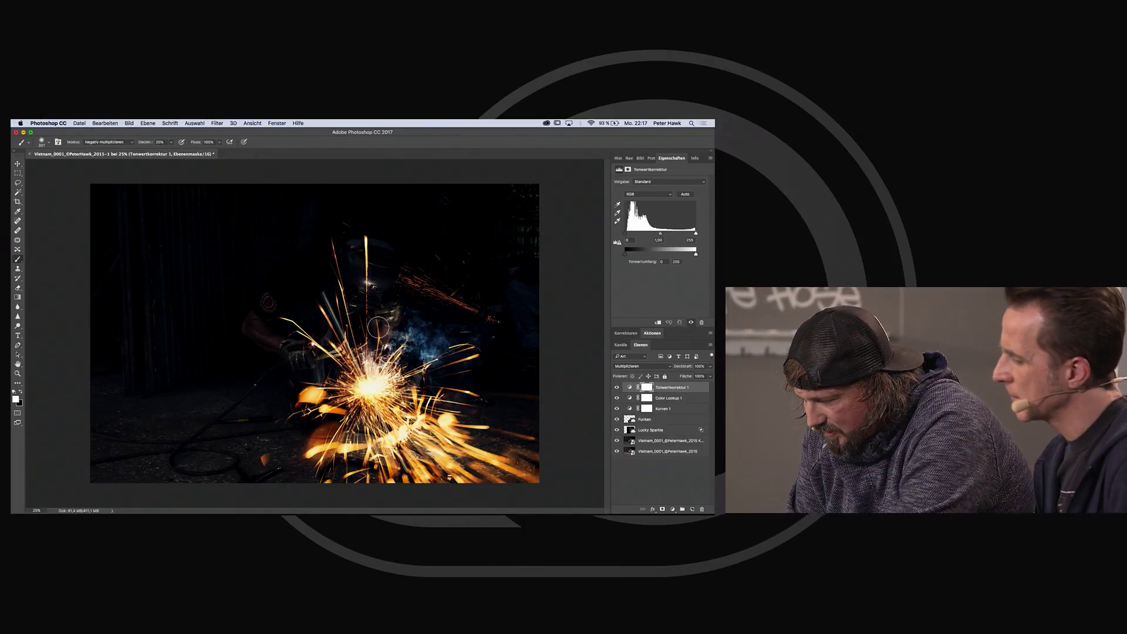
Paint the Levels mask around the sparks with a roughly 2264 px Normal-mode brush.
drag(429, 334, 468, 341)
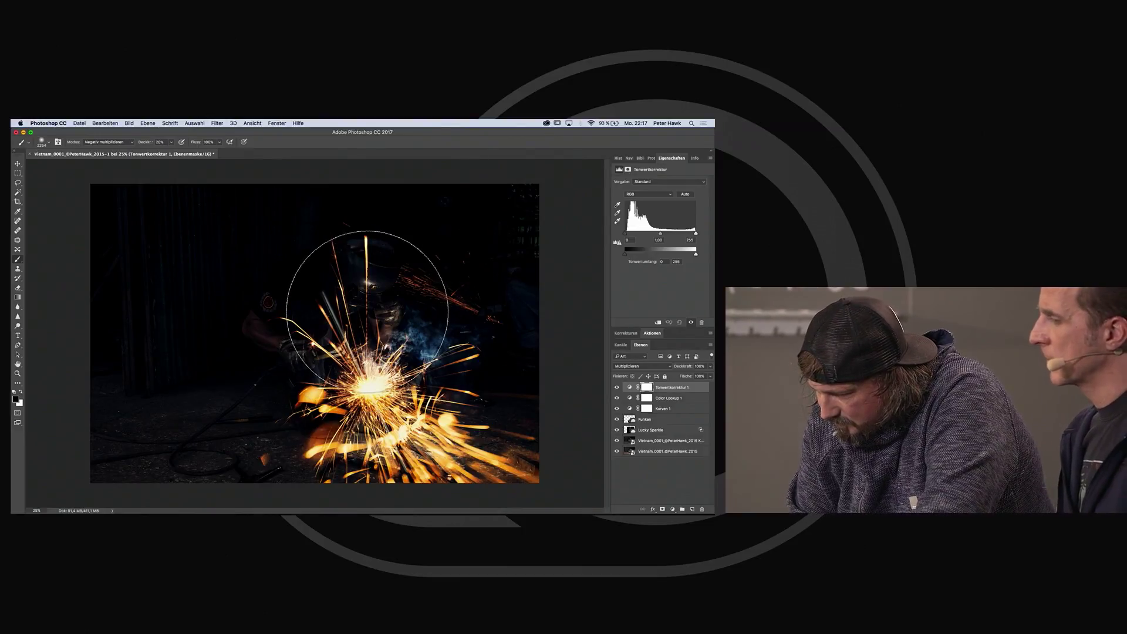
click(133, 143)
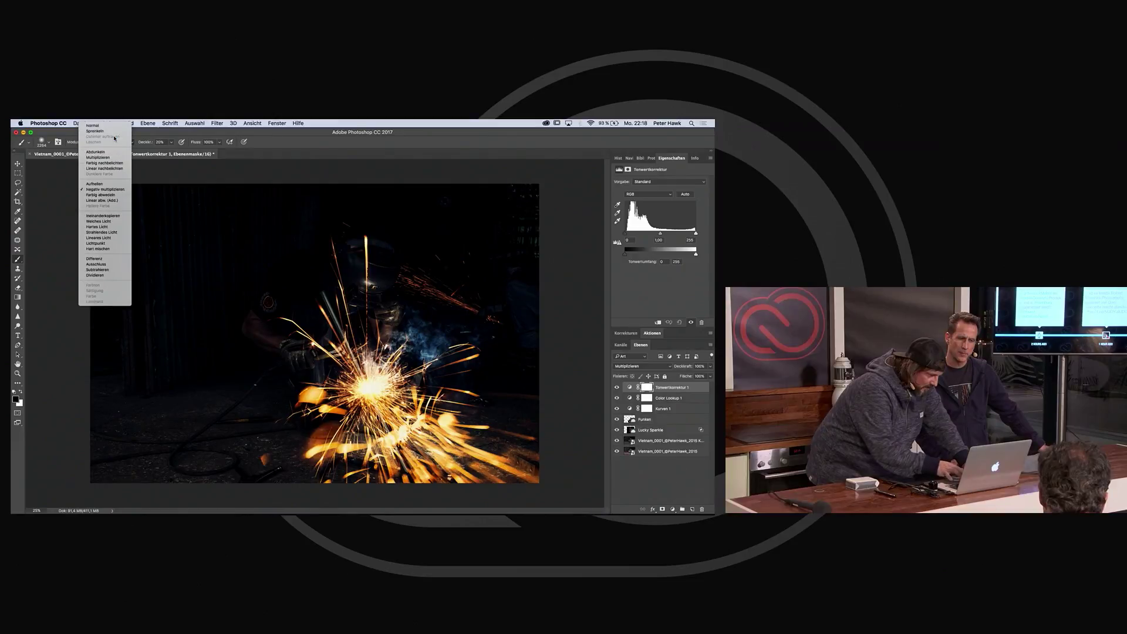
click(101, 126)
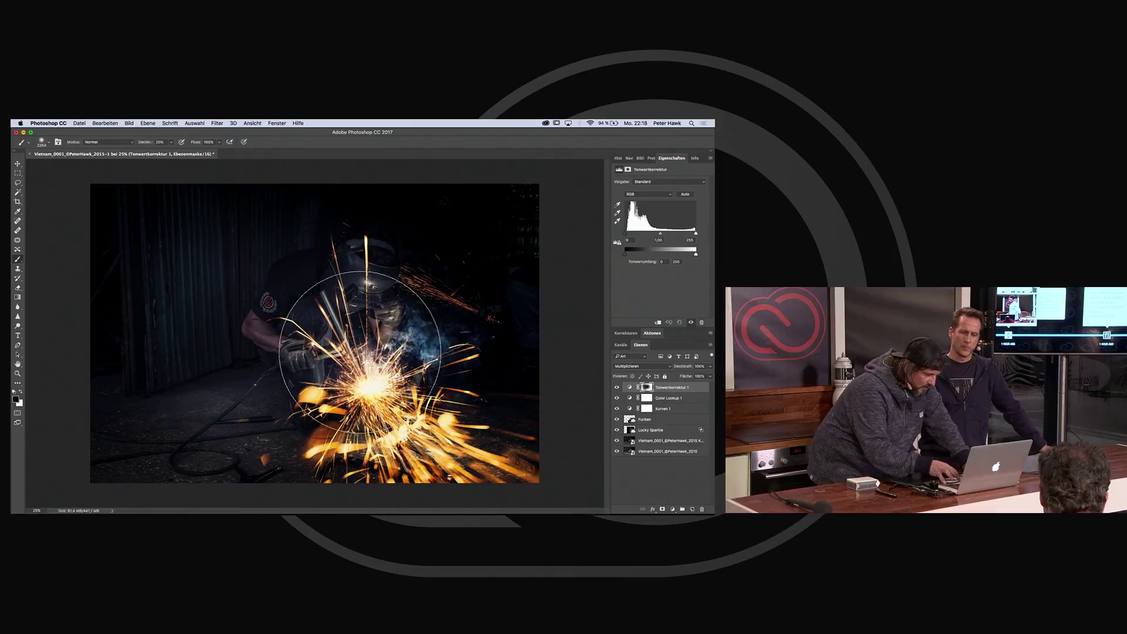
drag(440, 404, 450, 408)
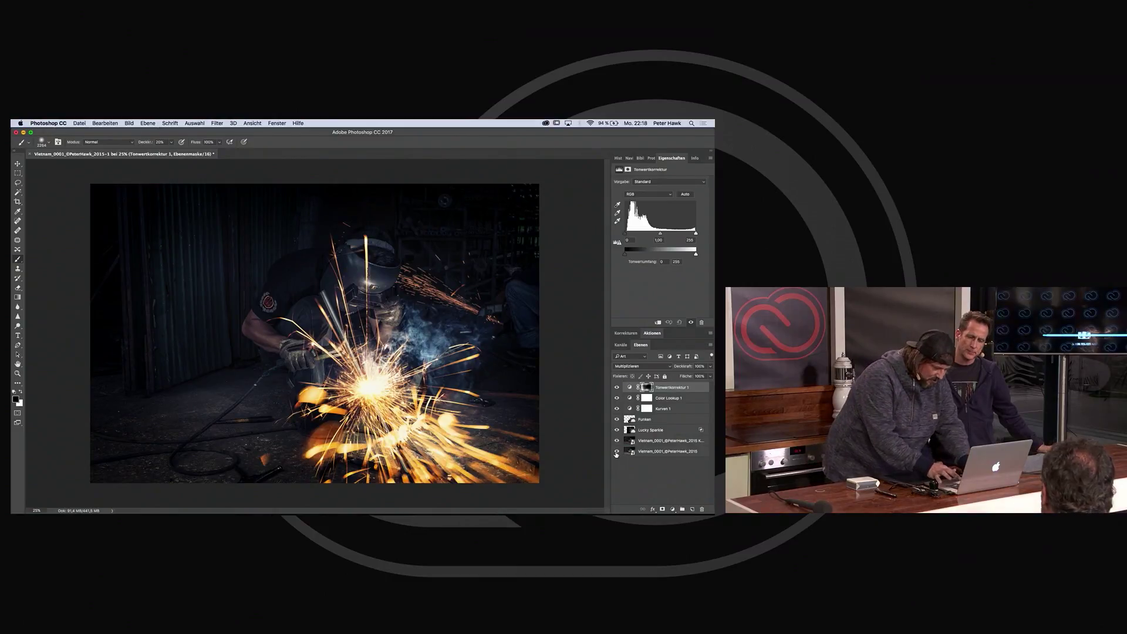
alt+click(617, 451)
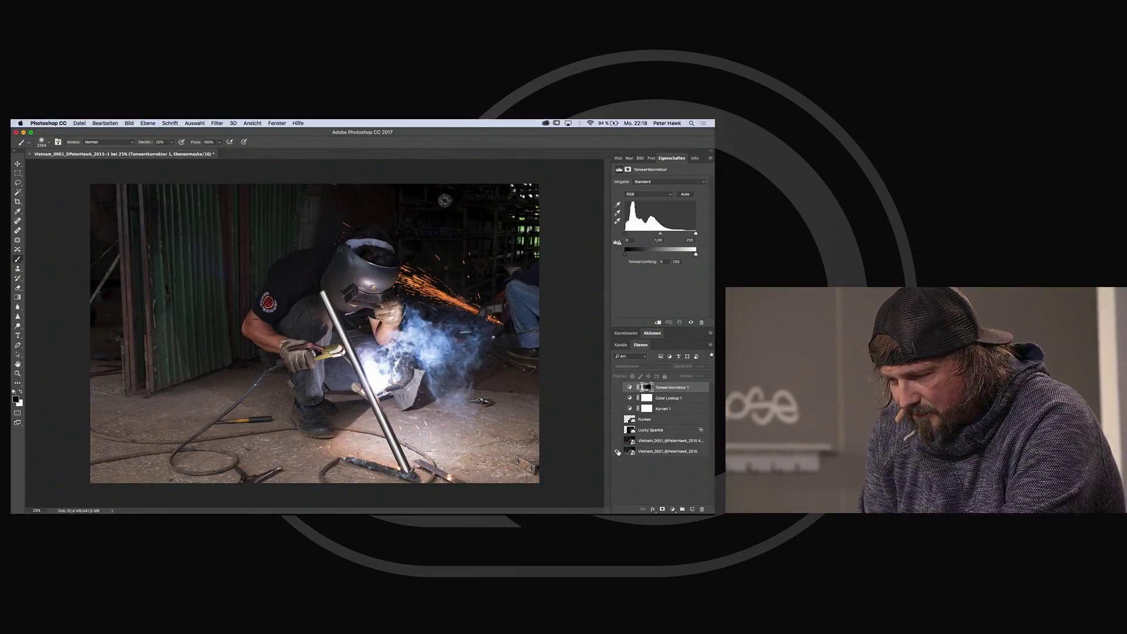
alt+click(617, 451)
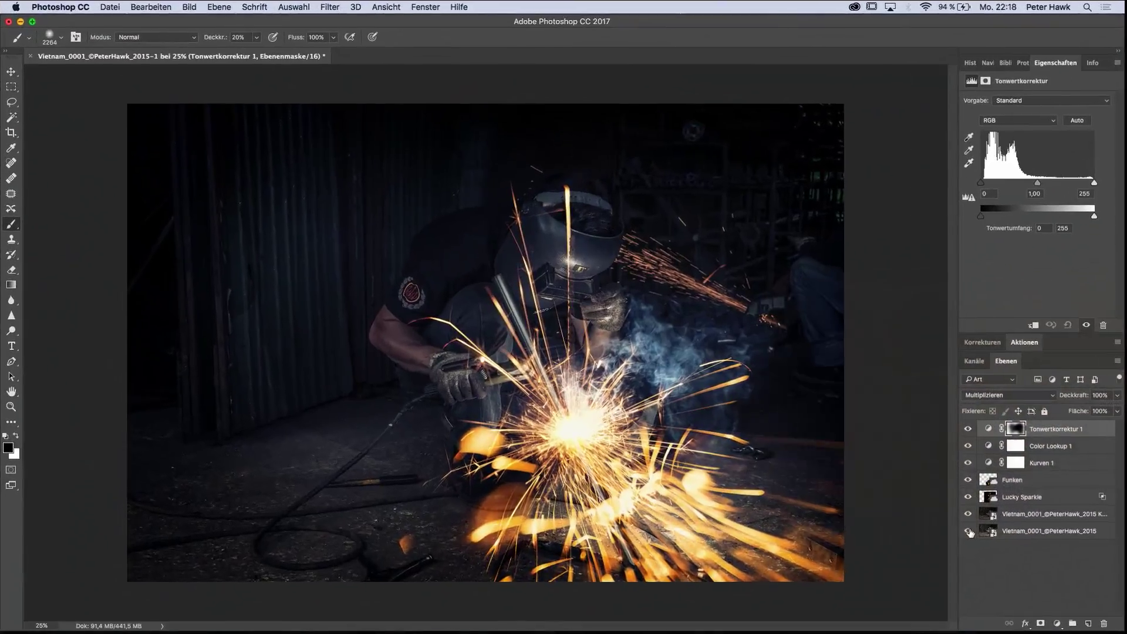
alt+click(971, 533)
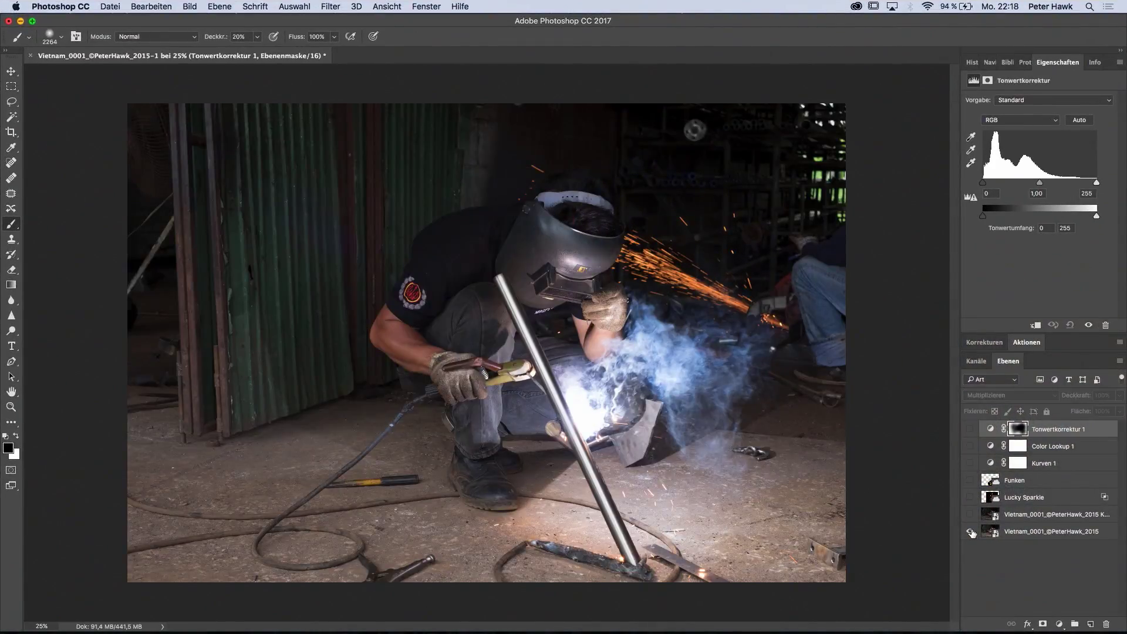
alt+click(972, 532)
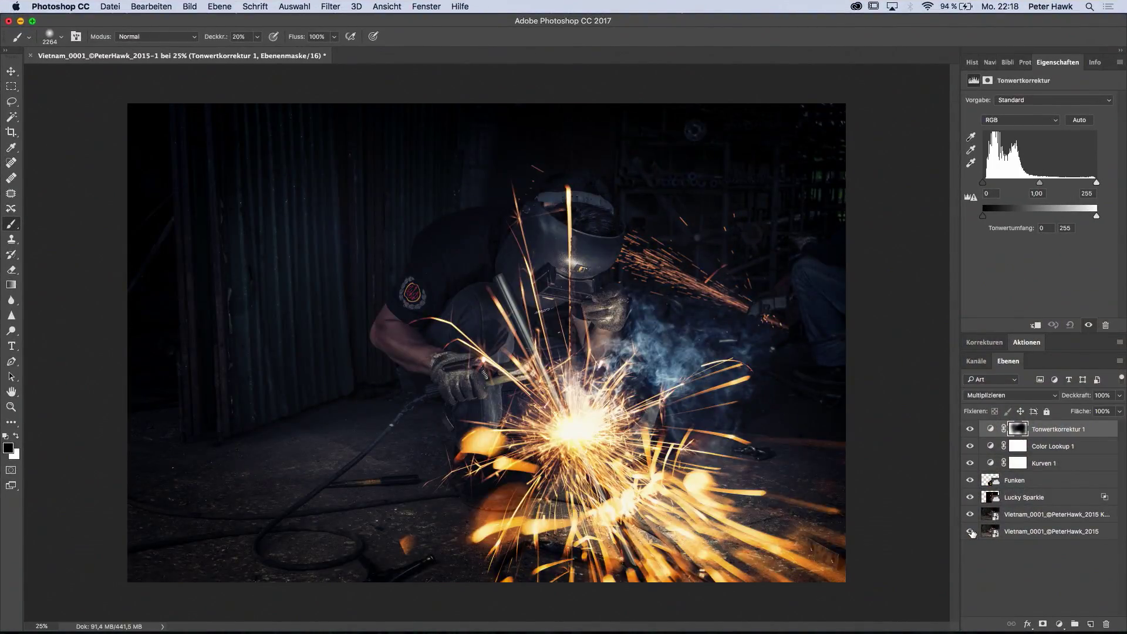